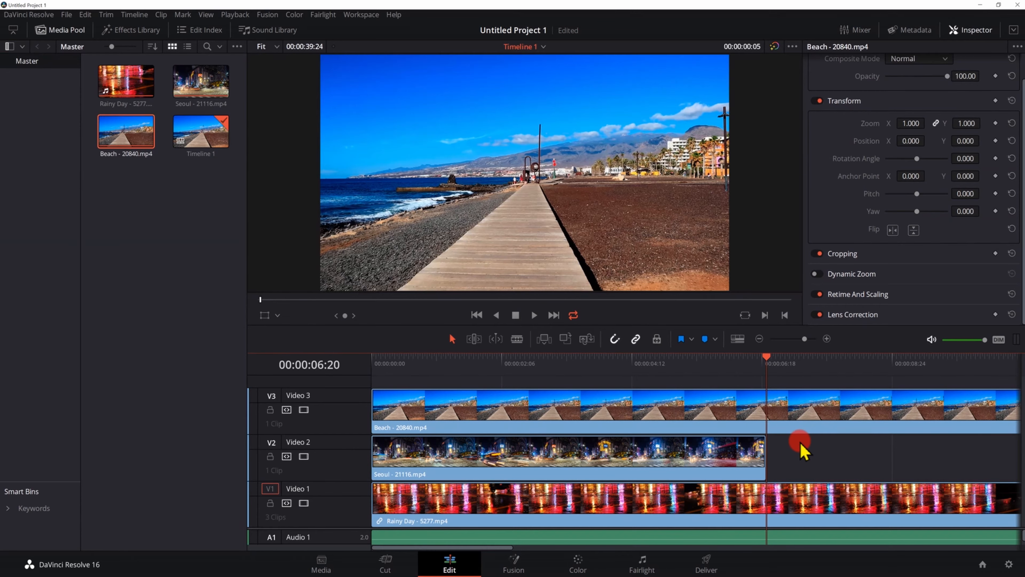
# Split the clips on all tracks at 00:00:06:20 and delete everything after that point
pyautogui.hotkey('ctrl', 'b')
pyautogui.click(821, 417)
pyautogui.moveTo(827, 446); pyautogui.dragTo(821, 544)
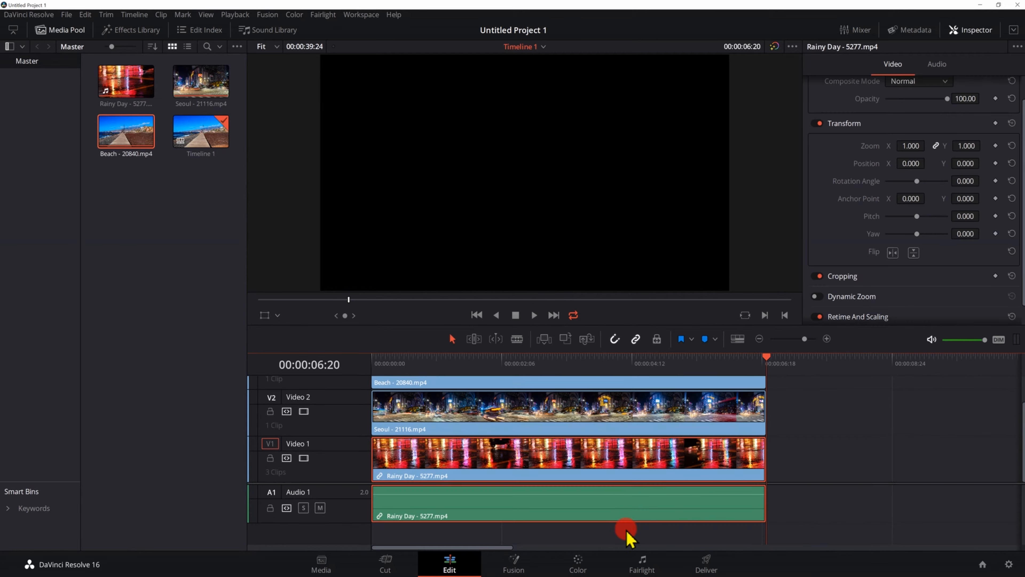
# Delete only the audio part of the Rainy Day clip, keeping its video on Video 1
pyautogui.click(797, 507)
pyautogui.keyDown('alt'); pyautogui.click(639, 504); pyautogui.keyUp('alt')
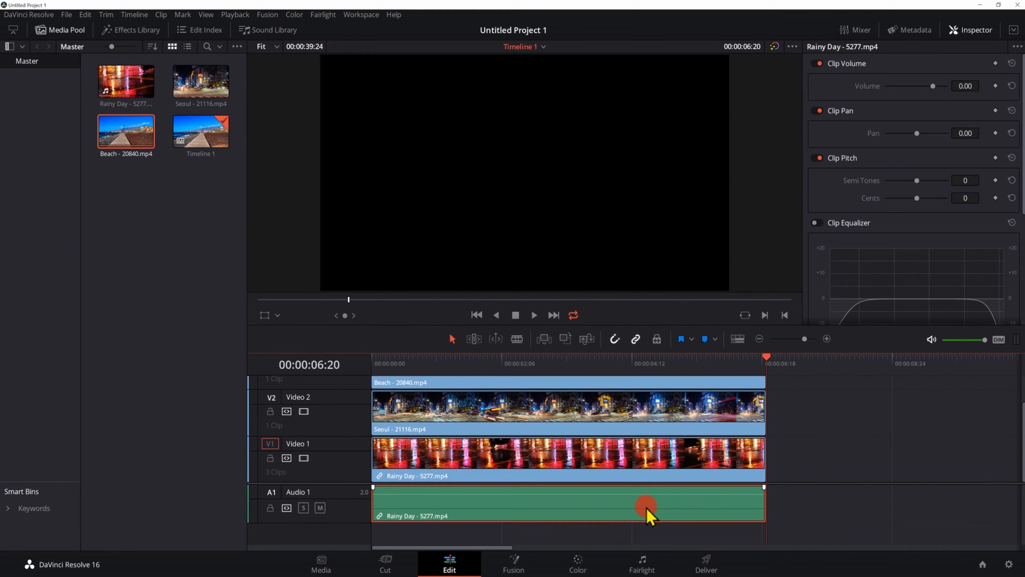
pyautogui.press('Delete')
pyautogui.scroll(2, 646, 508)
pyautogui.click(605, 509)
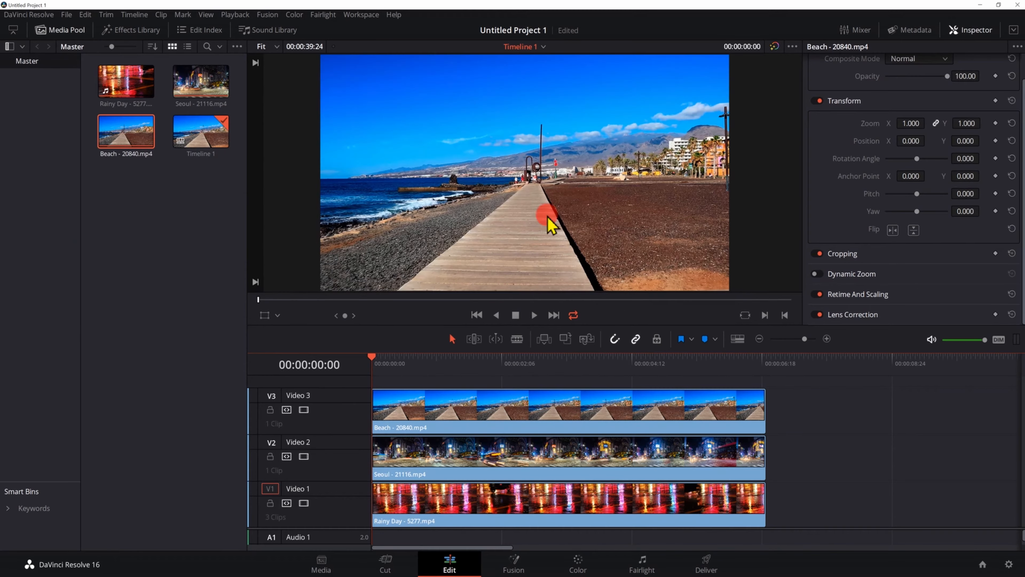
# Add a Text title at the start of the timeline on a new video track above the Beach clip
pyautogui.scroll(3, 479, 183)
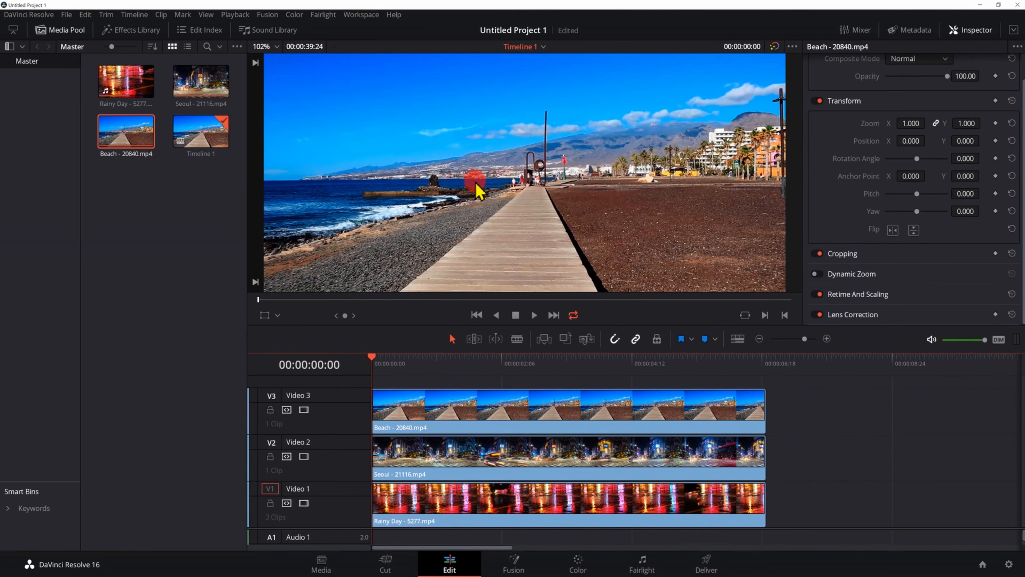
pyautogui.scroll(-2, 477, 185)
pyautogui.scroll(-1, 477, 189)
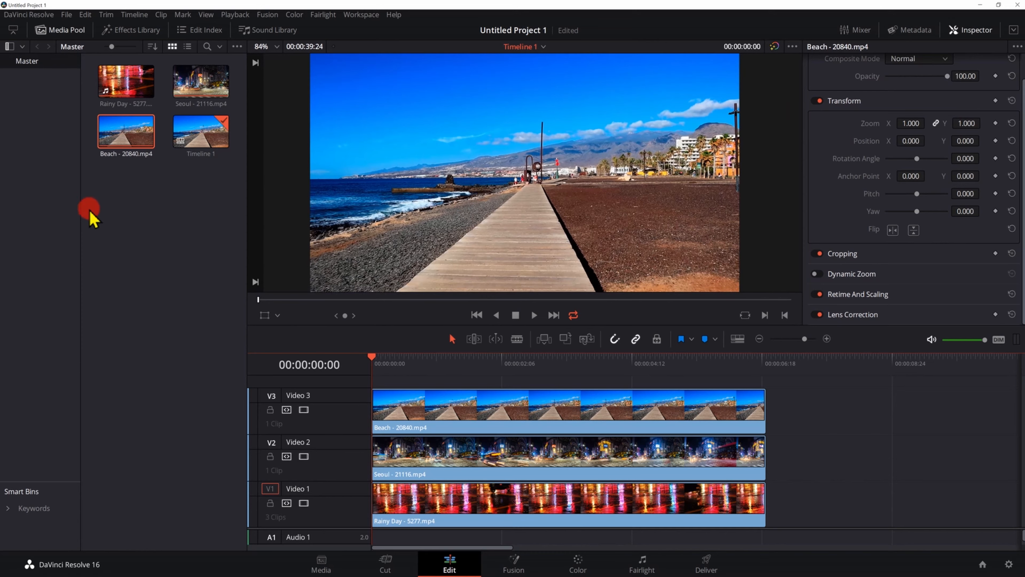
pyautogui.click(129, 30)
pyautogui.click(10, 316)
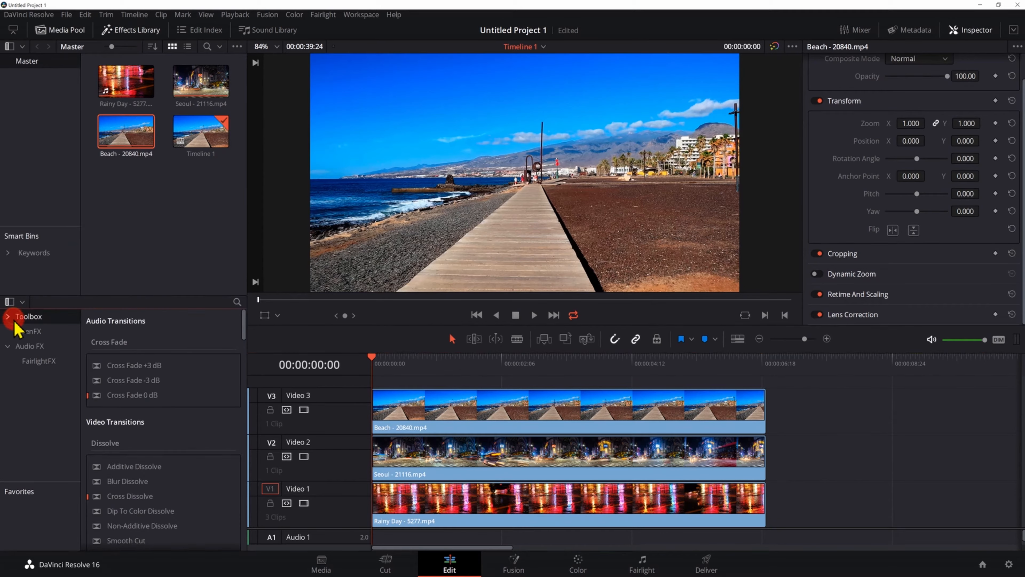
pyautogui.click(30, 360)
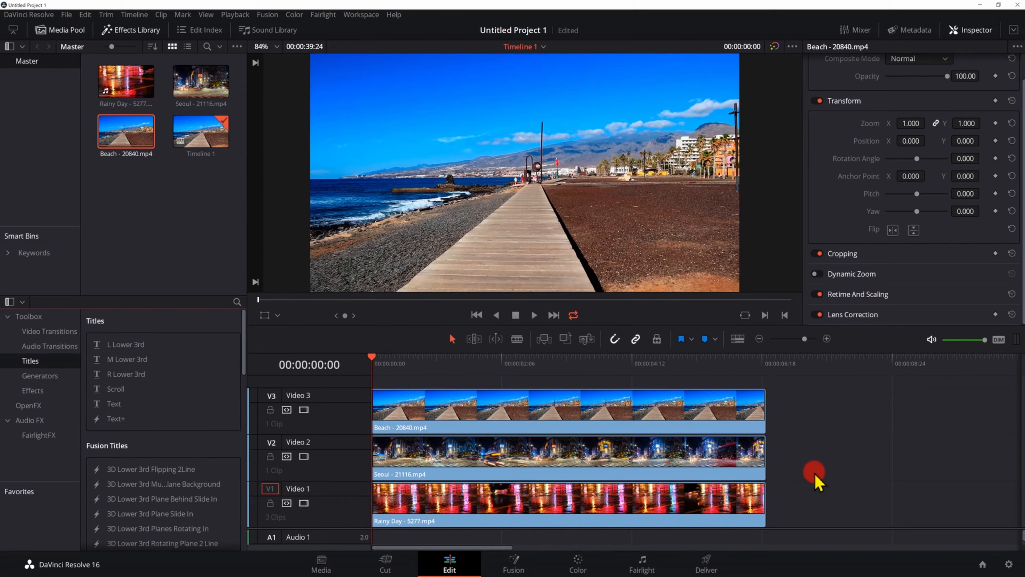
pyautogui.moveTo(113, 403); pyautogui.dragTo(379, 385)
# Extend the title clip so it ends together with the video clips below it, and select it
pyautogui.click(662, 394)
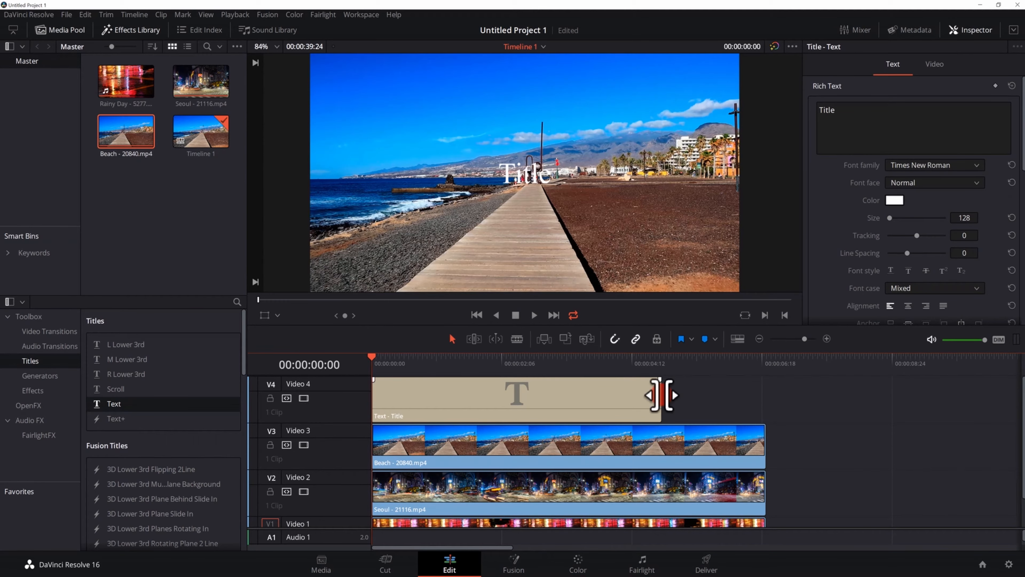
pyautogui.moveTo(661, 395); pyautogui.dragTo(757, 431)
pyautogui.click(549, 394)
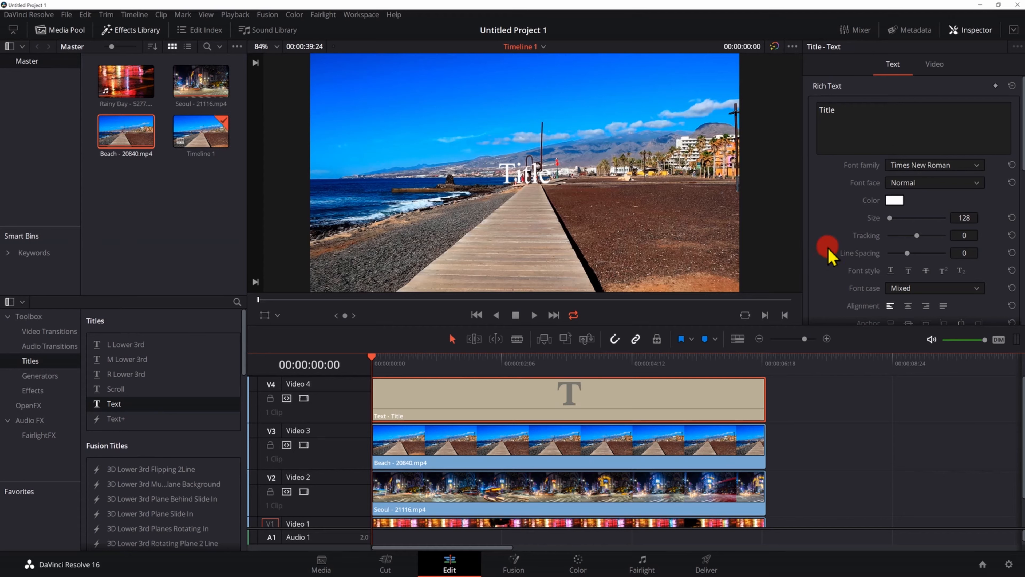
# Change the title text to TUTORIAL and enlarge it to a size of 269
pyautogui.moveTo(848, 111); pyautogui.dragTo(811, 110)
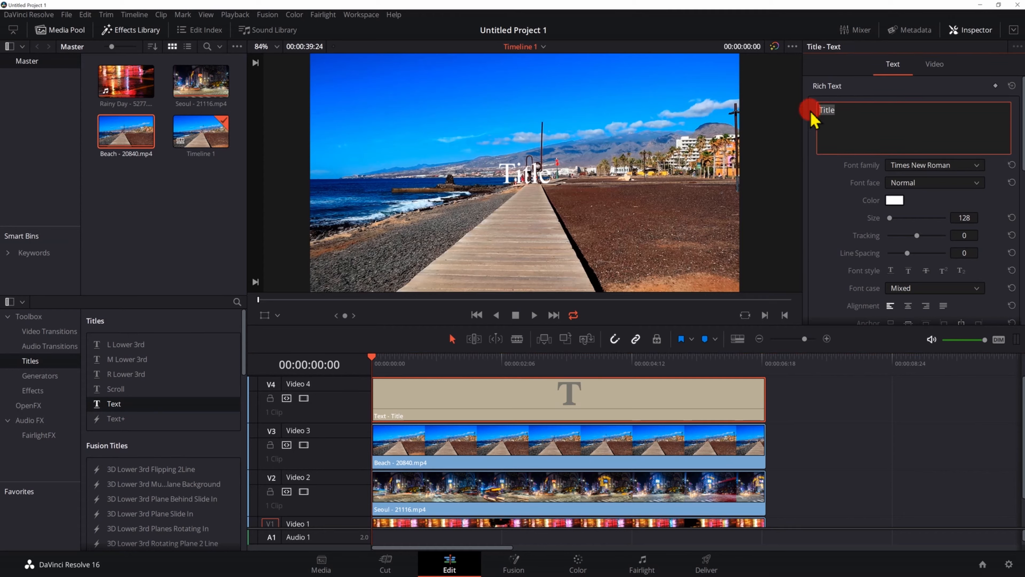
pyautogui.write('TUTO')
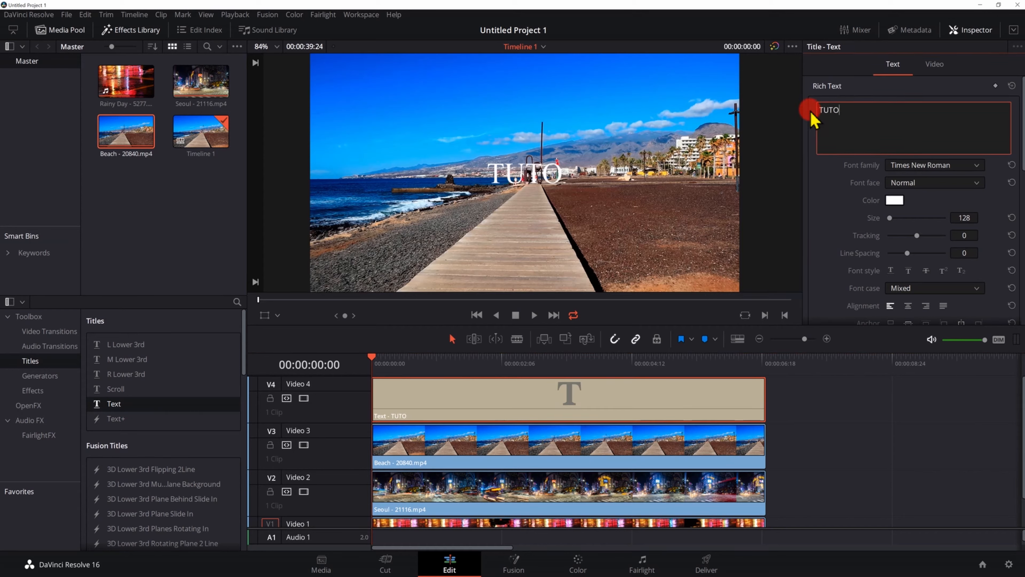
pyautogui.write('RIAL')
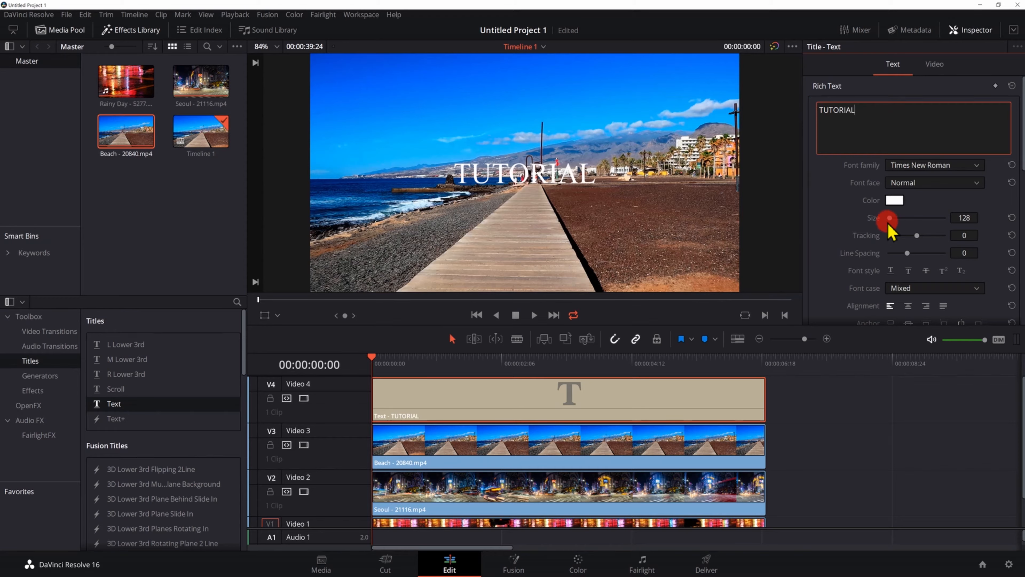
pyautogui.moveTo(890, 219); pyautogui.dragTo(893, 224)
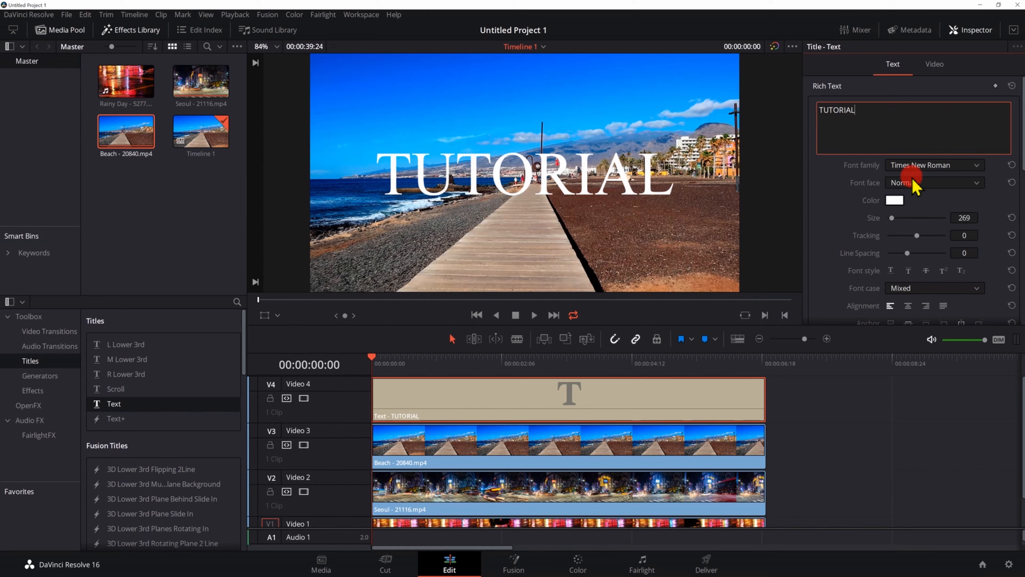
# Set the title's font family to 고도 B, its size to 345 and its font face to Bold
pyautogui.click(918, 165)
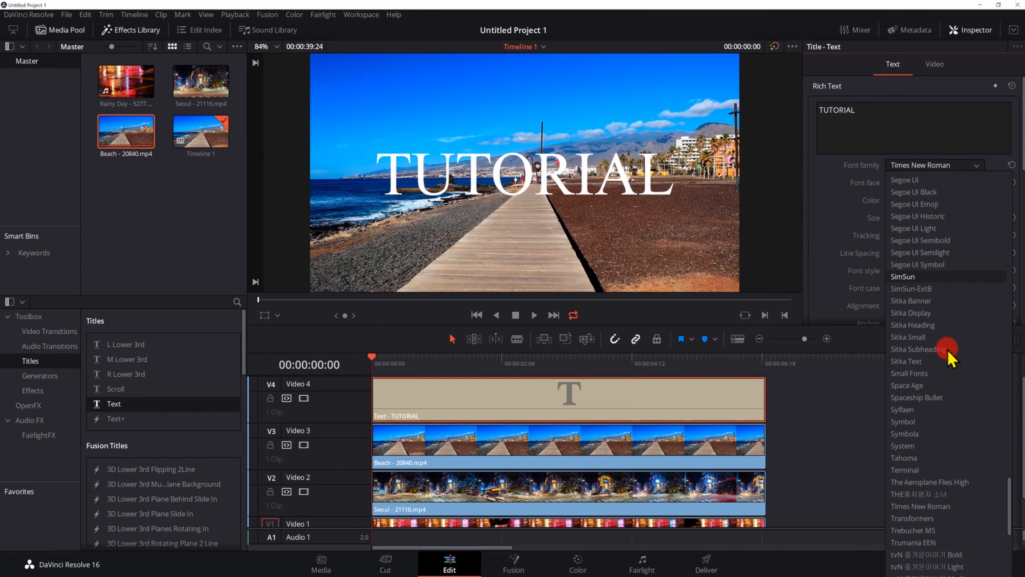
pyautogui.scroll(-10, 950, 358)
pyautogui.click(918, 478)
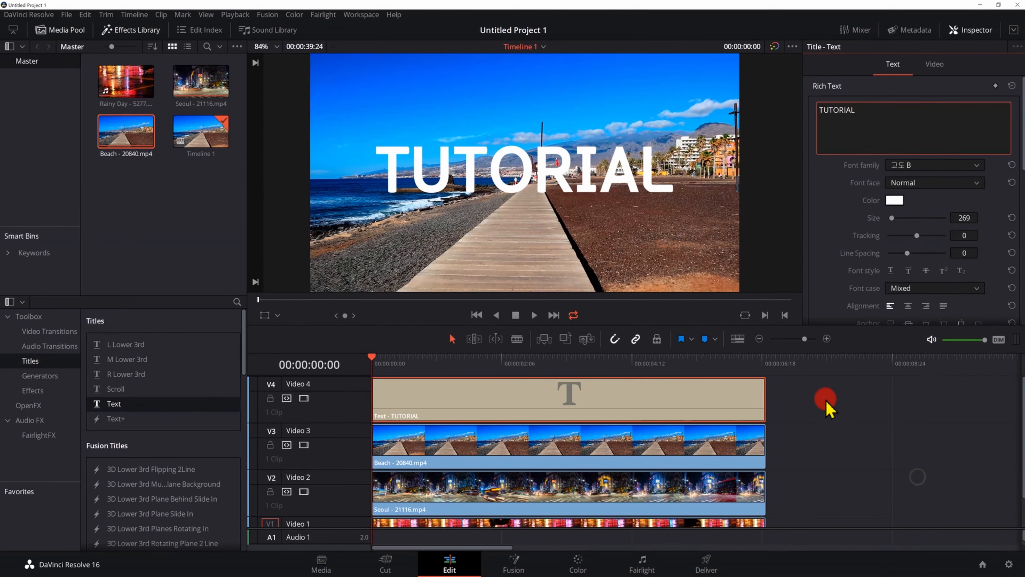
pyautogui.click(913, 183)
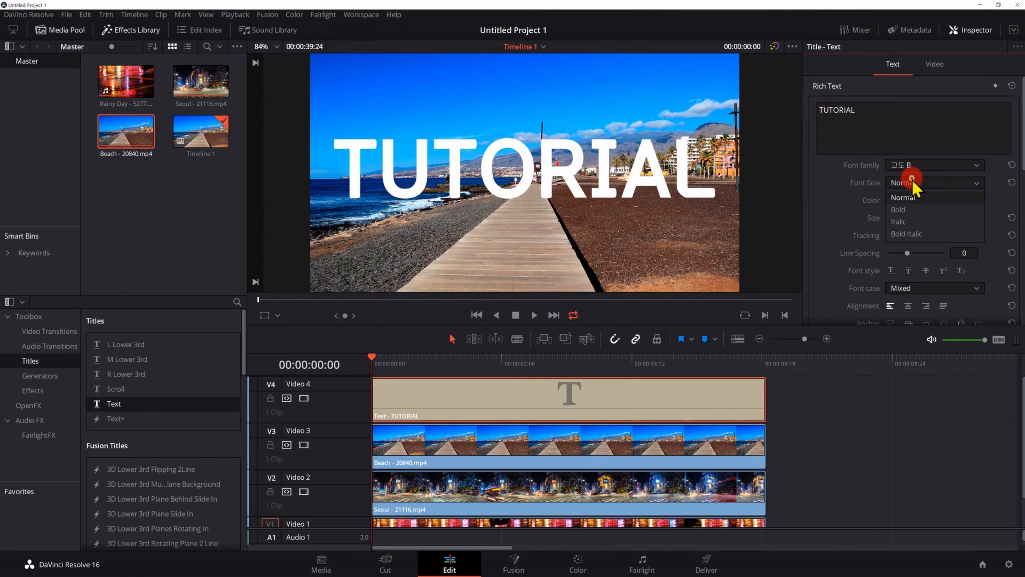
pyautogui.click(900, 209)
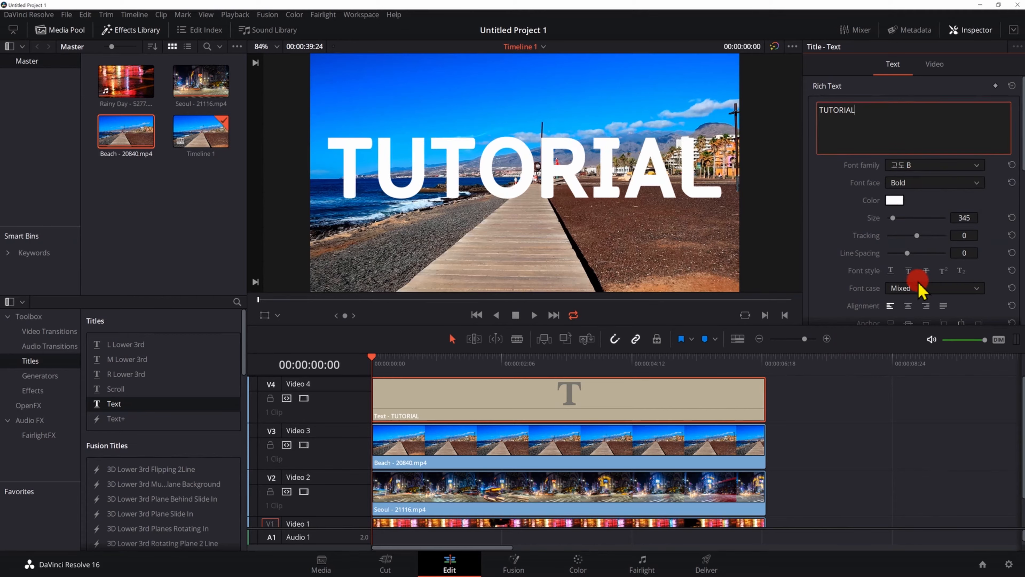
# Set the title's tracking to -20 and size to 384, and reset its line spacing to 0
pyautogui.moveTo(918, 237); pyautogui.dragTo(912, 239)
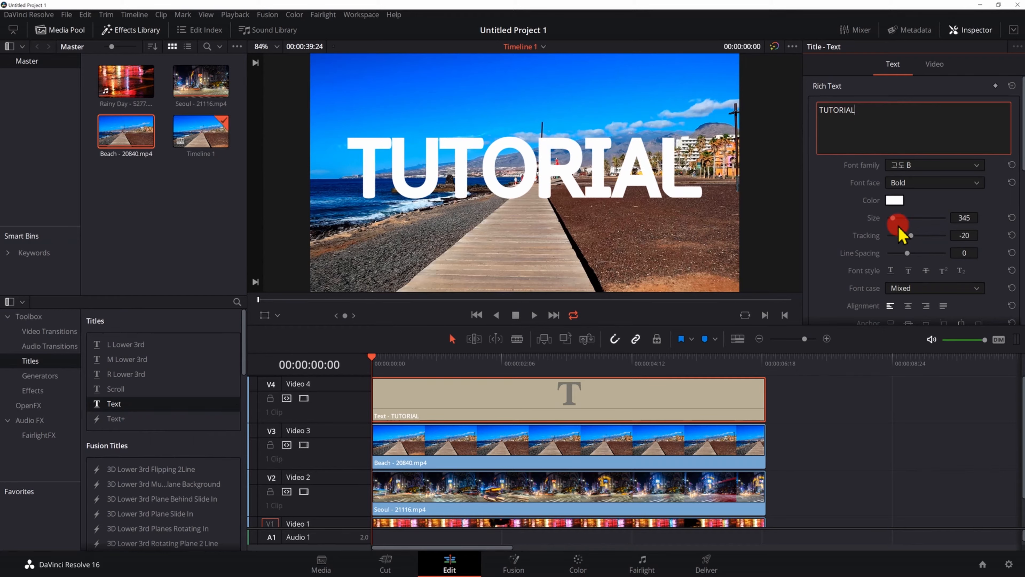
pyautogui.moveTo(894, 219); pyautogui.dragTo(912, 253)
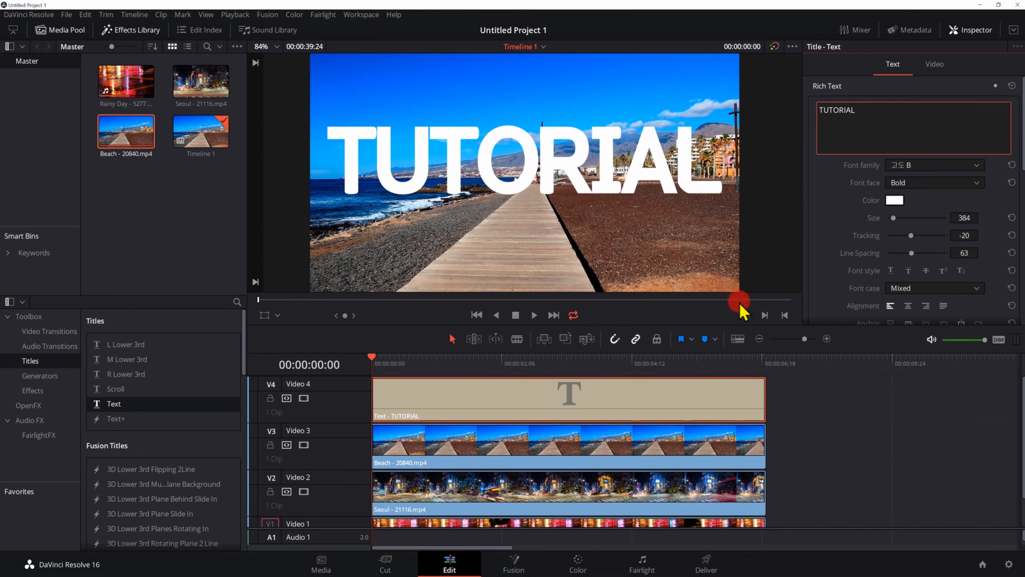
pyautogui.click(1012, 253)
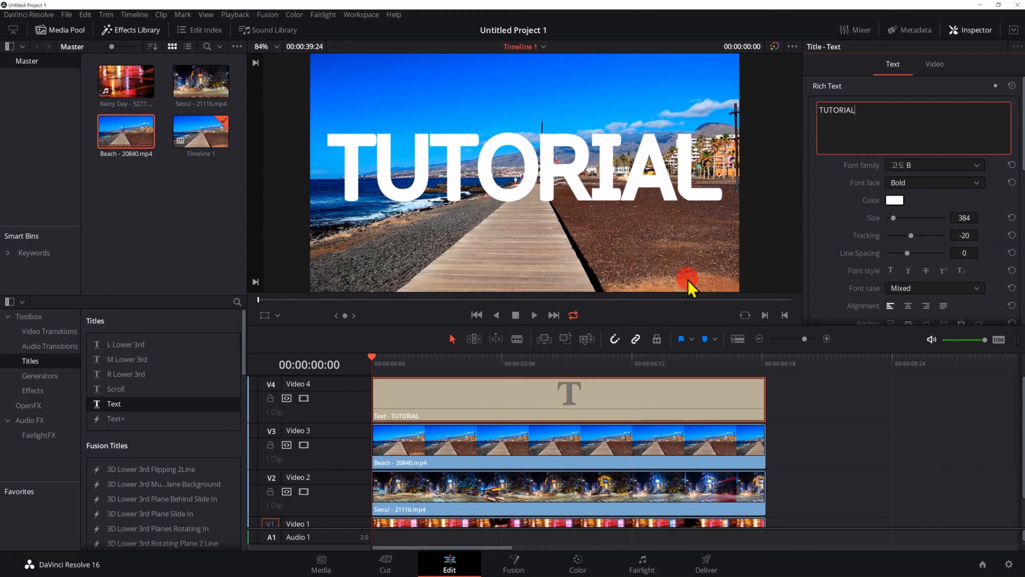
# Open the cropping settings of the Beach clip on Video 3
pyautogui.click(383, 464)
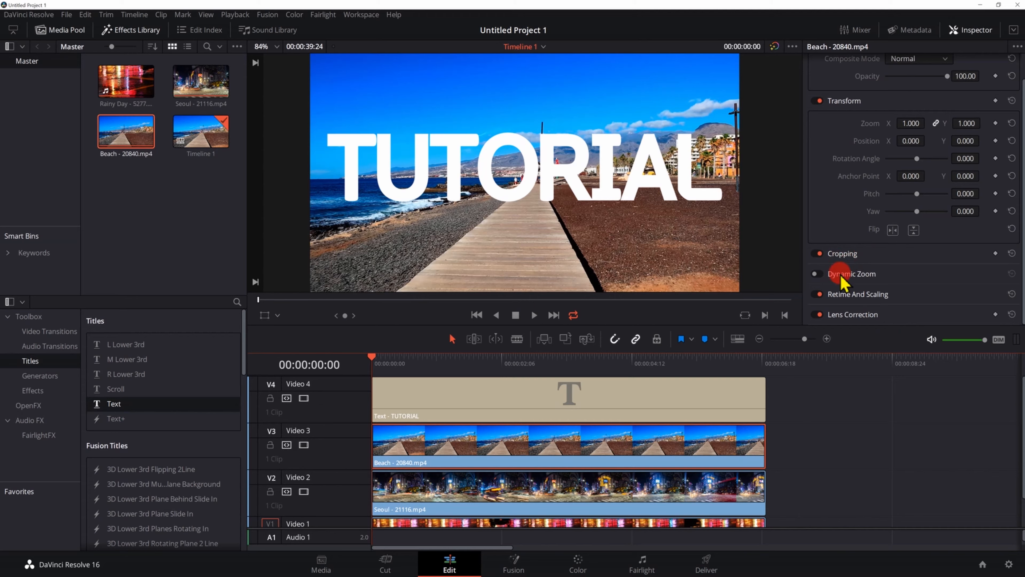
pyautogui.click(844, 254)
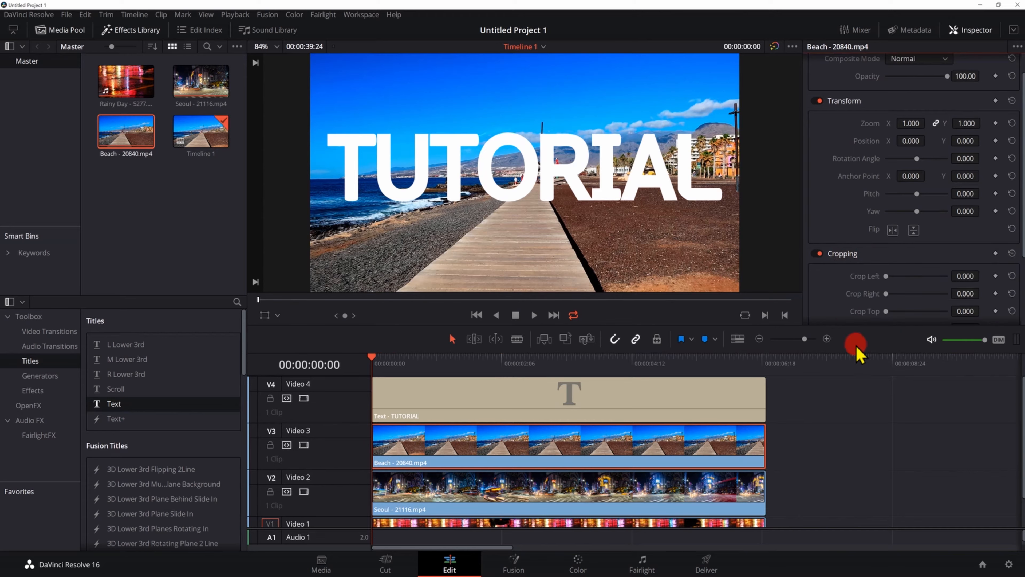
pyautogui.scroll(-2, 848, 295)
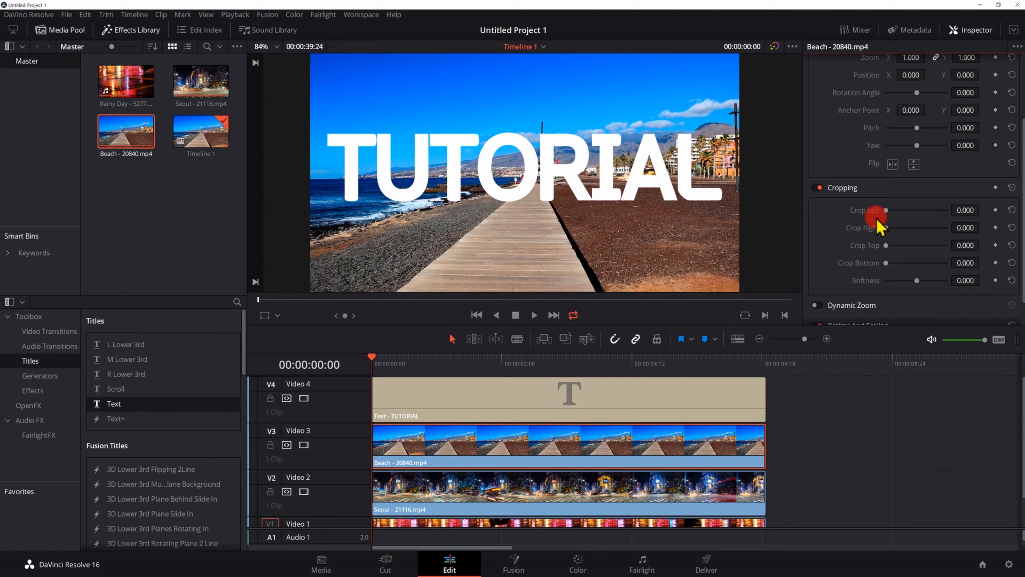
# Try out the Beach clip's crop settings, and temporarily hide the title track
pyautogui.moveTo(888, 210)
pyautogui.mouseDown()
pyautogui.moveTo(931, 210)
pyautogui.moveTo(882, 211)
pyautogui.mouseUp()
pyautogui.moveTo(886, 228); pyautogui.dragTo(671, 283)
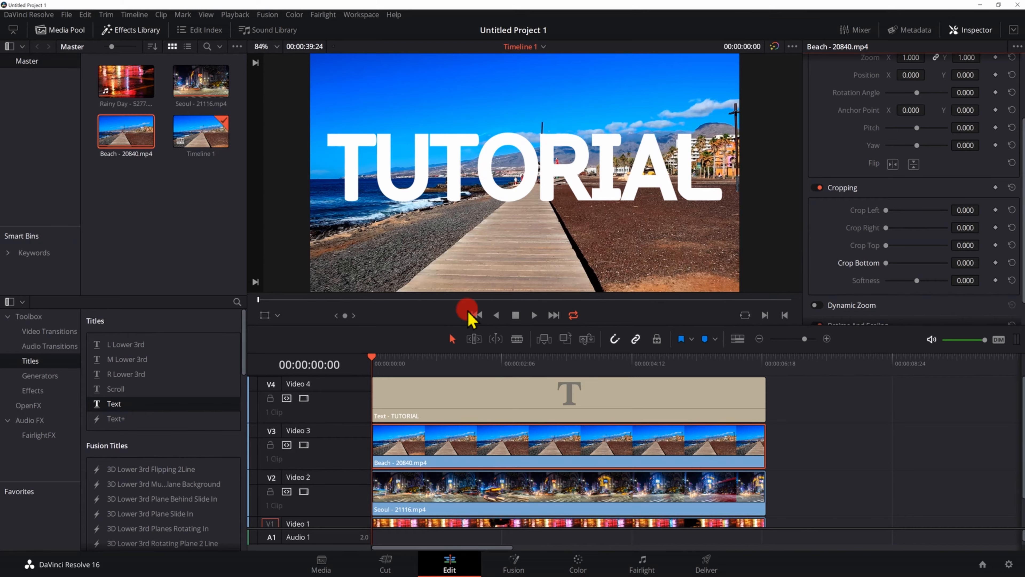
pyautogui.click(304, 399)
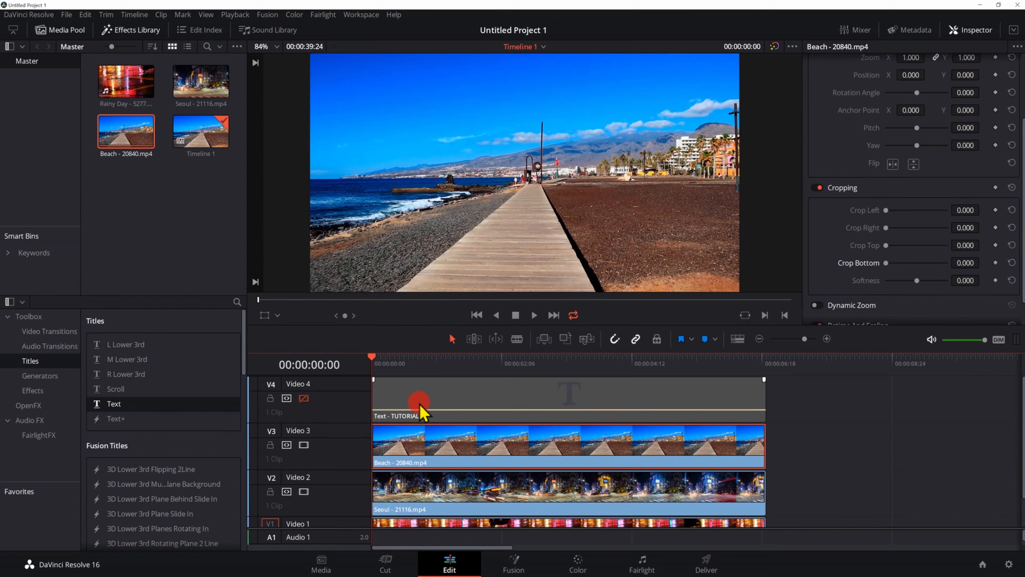
pyautogui.click(304, 398)
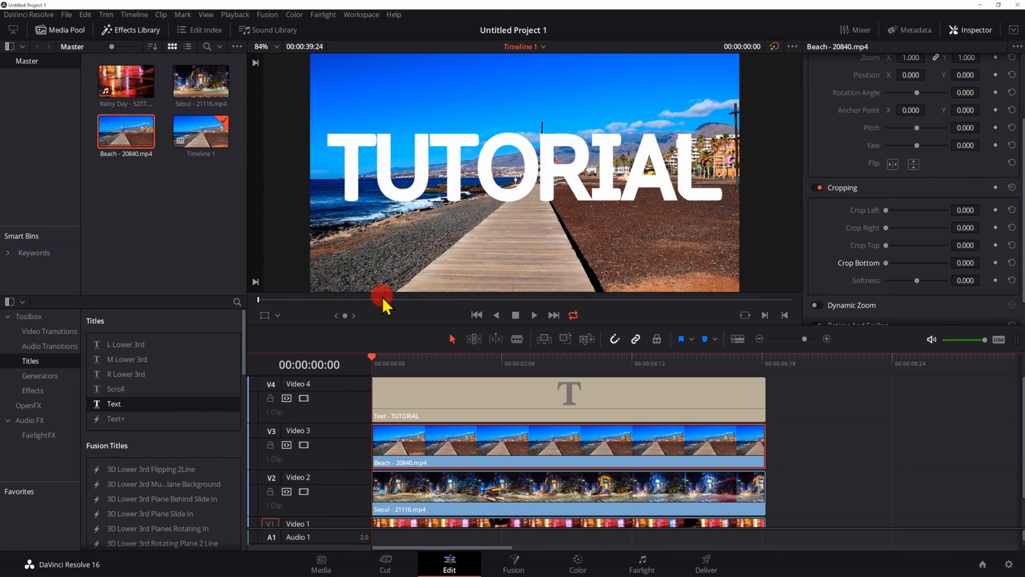
# Using the on-screen transform, shift the Beach clip to the right, to a position of about X 555, Y -3
pyautogui.click(264, 316)
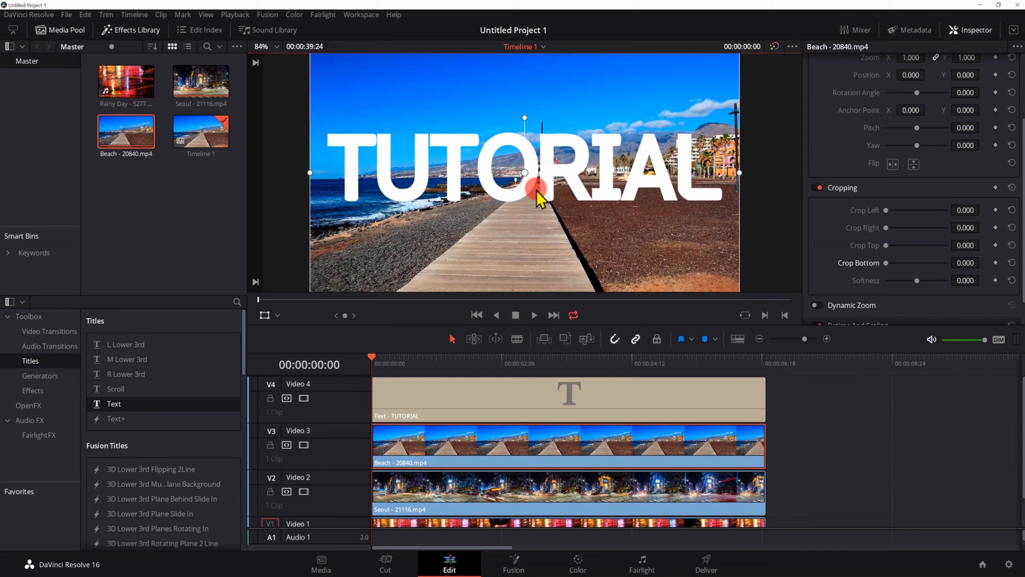
pyautogui.moveTo(526, 172); pyautogui.dragTo(649, 174)
pyautogui.scroll(-1, 634, 173)
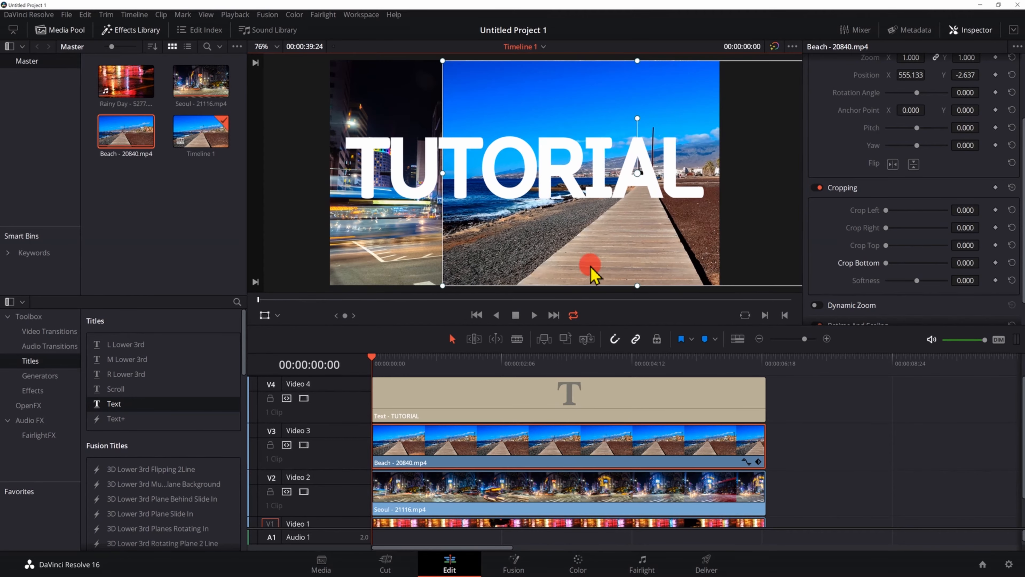
pyautogui.click(807, 400)
pyautogui.click(739, 444)
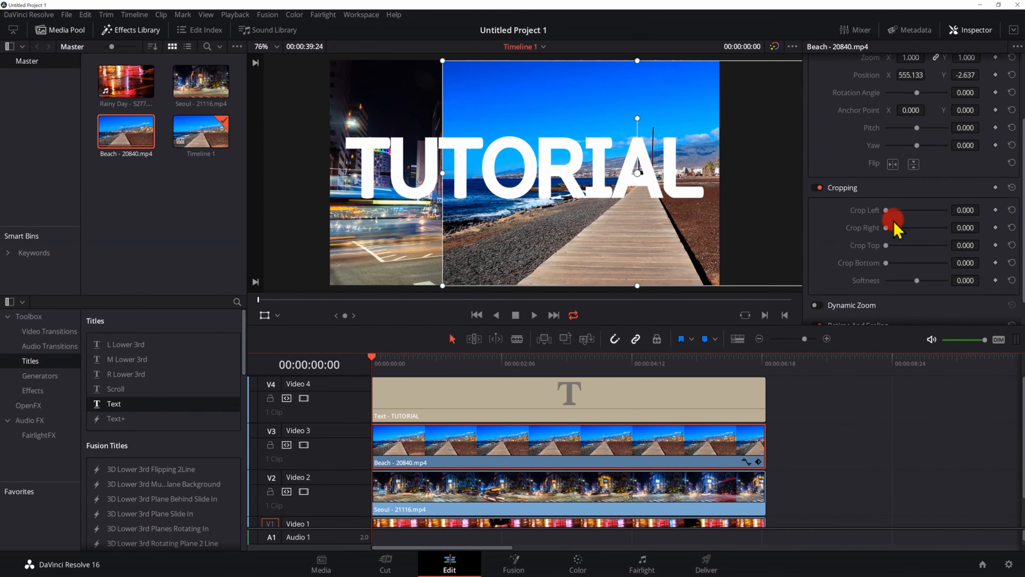
# Crop the Beach clip's left side by 667.8 and nudge the clip to about X 560, Y 3
pyautogui.moveTo(884, 211); pyautogui.dragTo(909, 216)
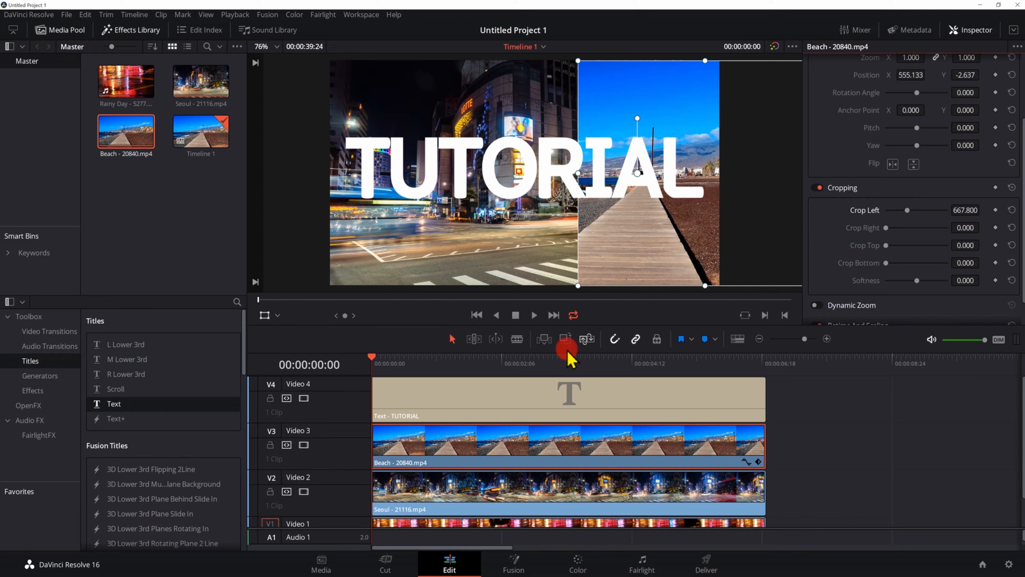
pyautogui.click(264, 315)
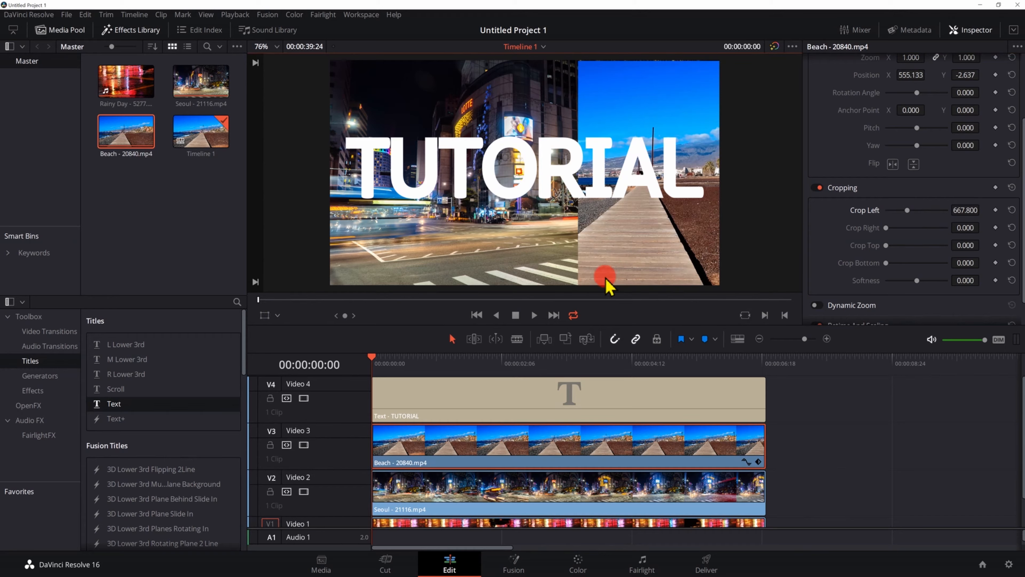
pyautogui.click(264, 315)
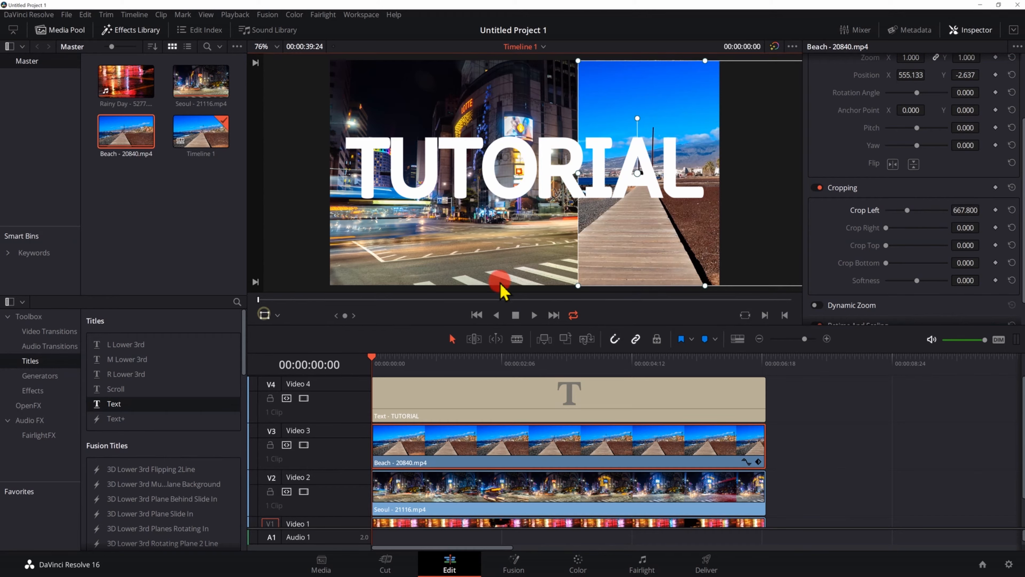
pyautogui.click(624, 255)
pyautogui.moveTo(623, 255); pyautogui.dragTo(624, 254)
pyautogui.click(265, 315)
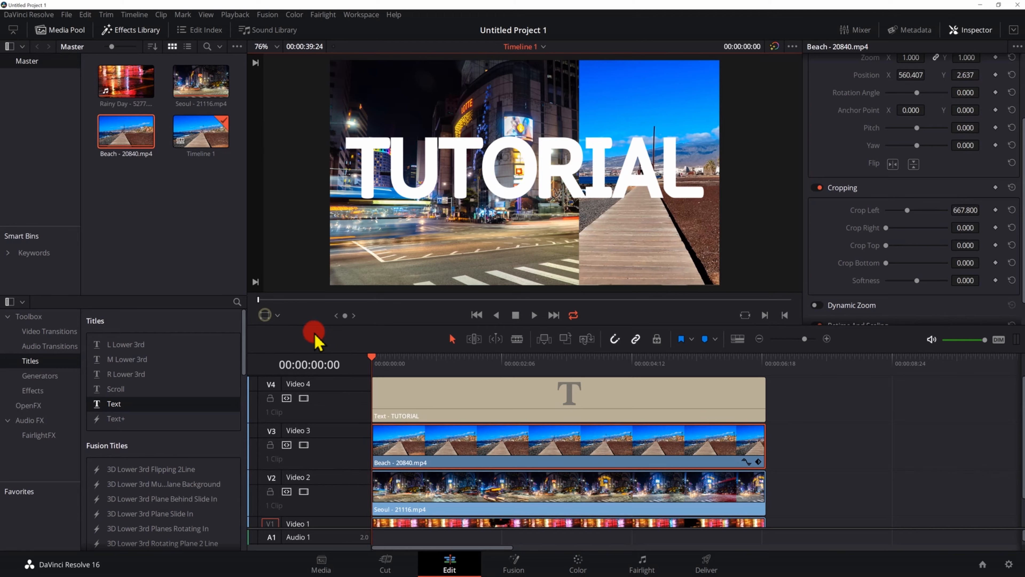
# Crop the left side of the Seoul clip on Video 2 by 617.7
pyautogui.click(570, 483)
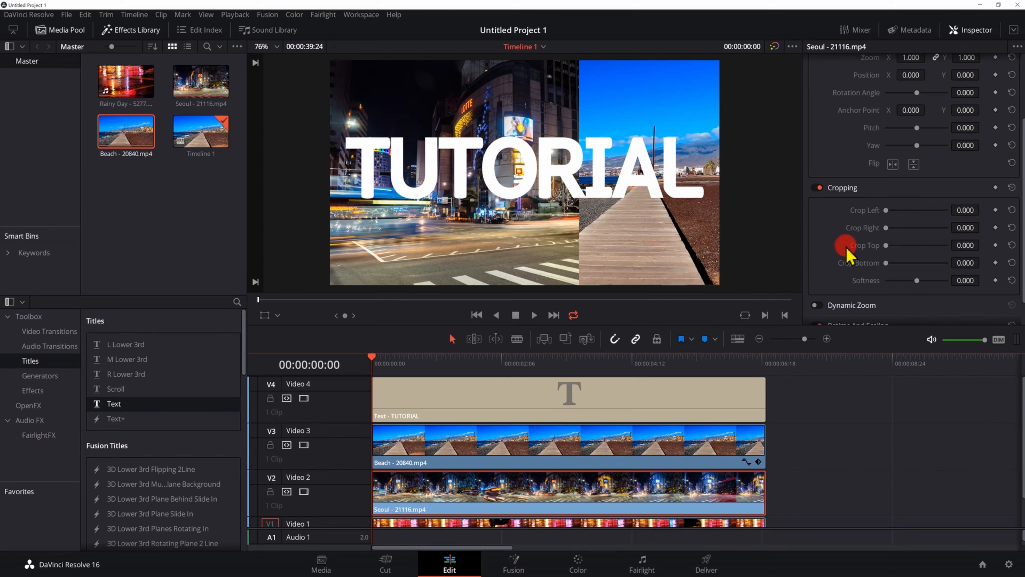
pyautogui.moveTo(884, 218); pyautogui.dragTo(906, 211)
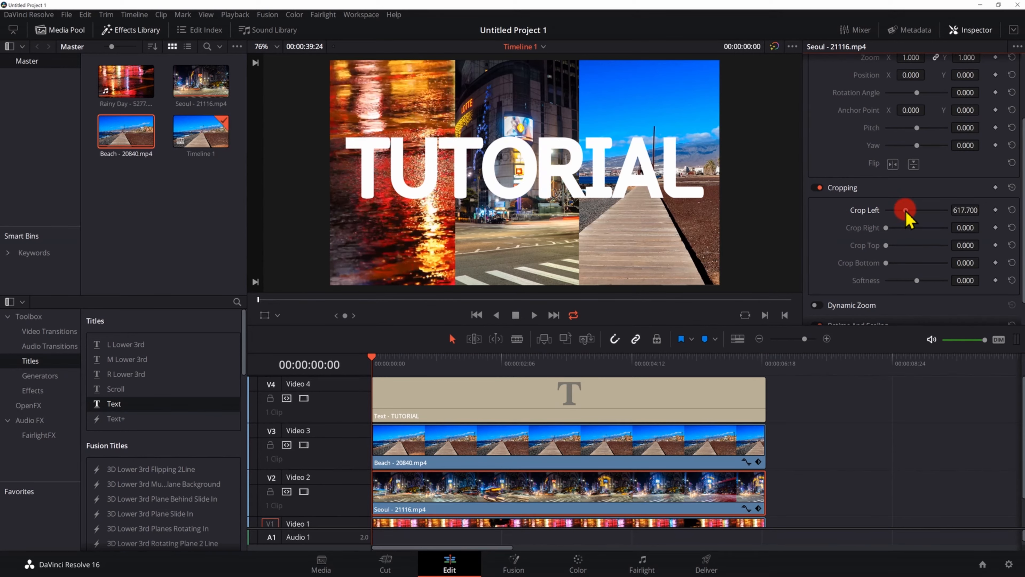
# Select the TUTORIAL title clip on Video 4 and play back the composite
pyautogui.click(865, 446)
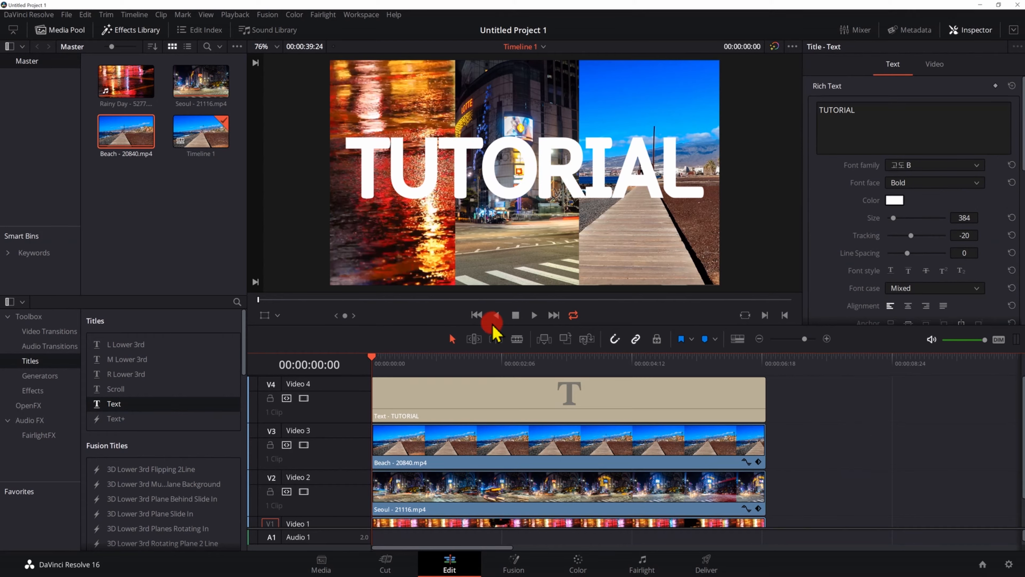
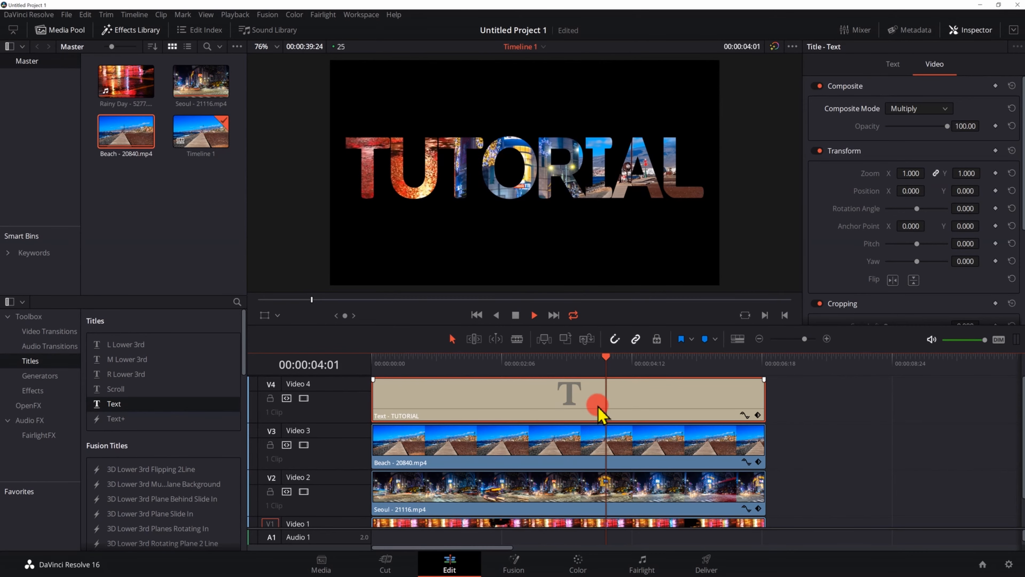
pyautogui.press('space')
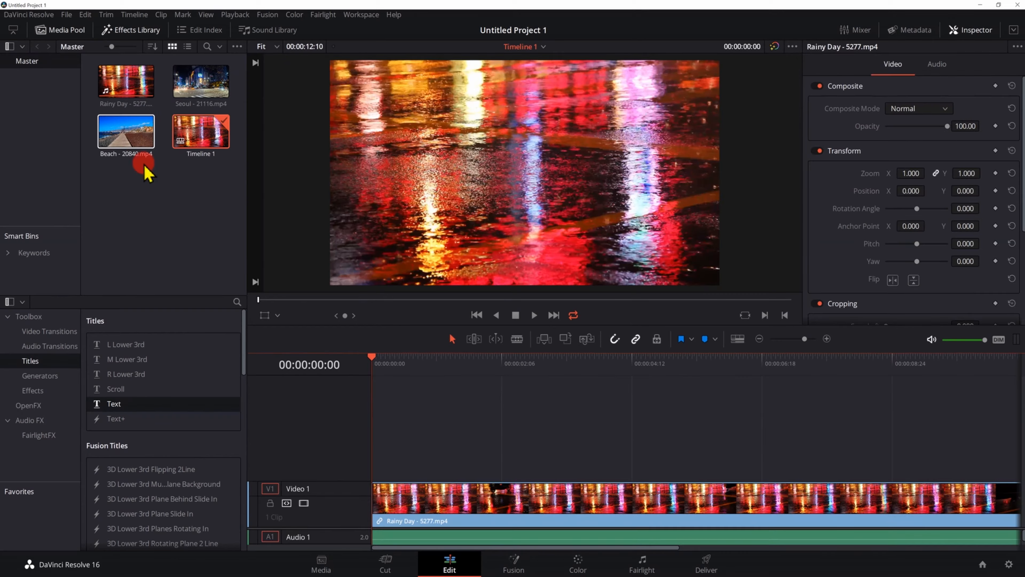
# Stack the Beach clip on Video 2 and the Seoul clip on Video 3 above Rainy Day, all starting at the timeline's beginning
pyautogui.moveTo(127, 133); pyautogui.dragTo(383, 469)
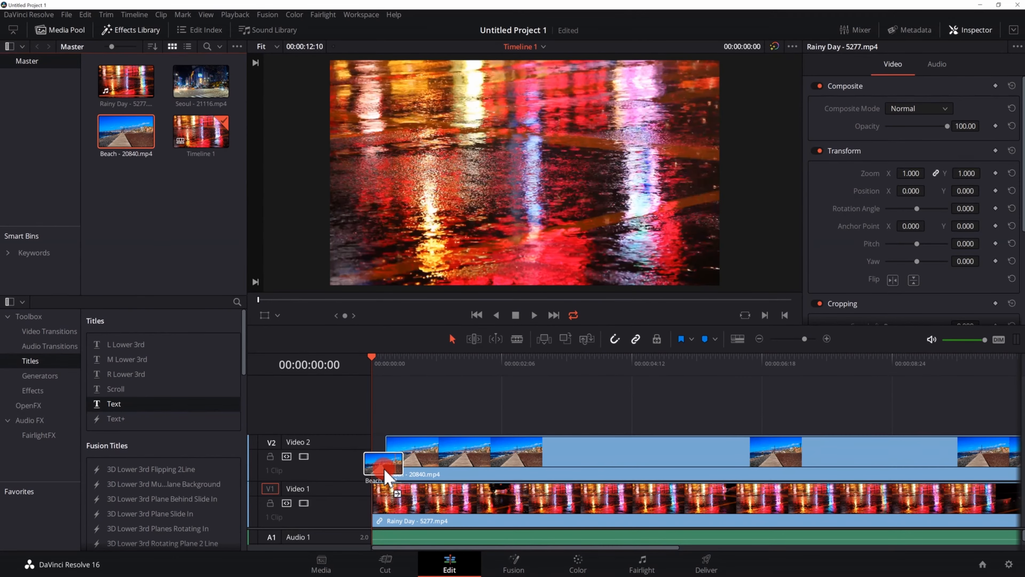
pyautogui.moveTo(384, 469); pyautogui.dragTo(377, 467)
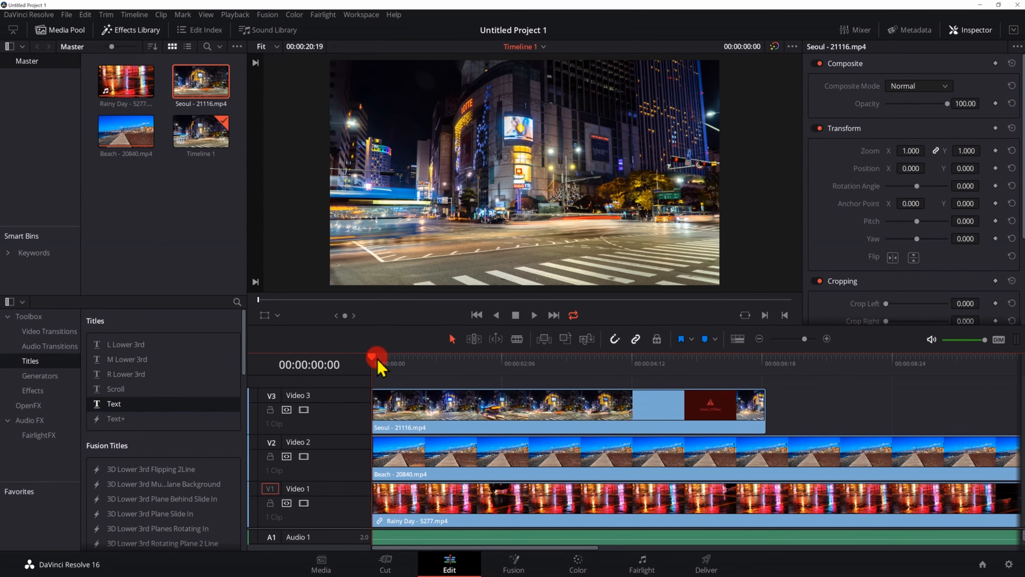
# Split the Beach and Rainy Day clips at the Seoul clip's end, 00:00:06:20, and delete the parts beyond it
pyautogui.moveTo(378, 362); pyautogui.dragTo(760, 371)
pyautogui.click(769, 394)
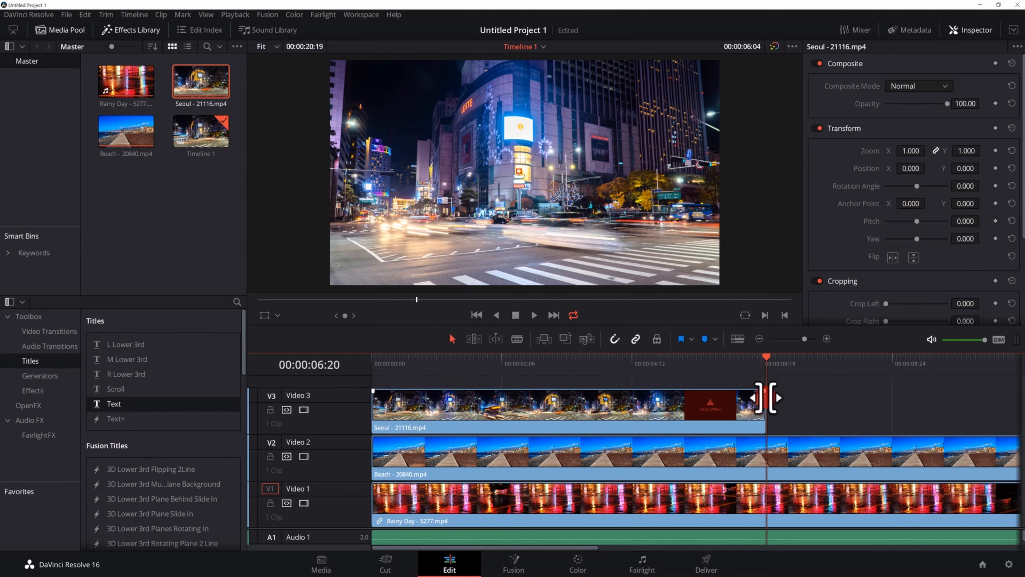
pyautogui.click(829, 455)
pyautogui.press('Delete')
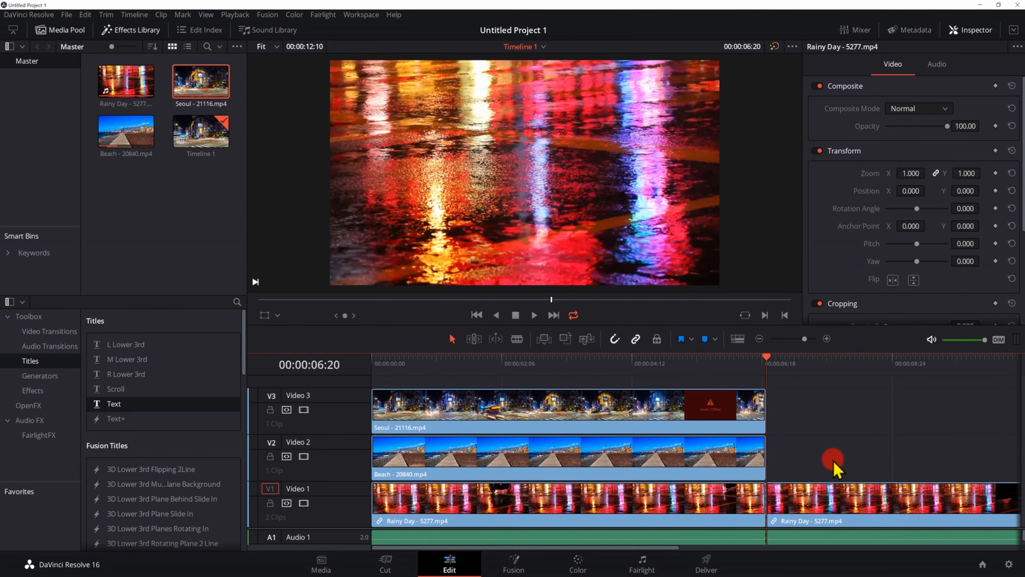
pyautogui.click(843, 499)
pyautogui.press('Delete')
pyautogui.click(808, 447)
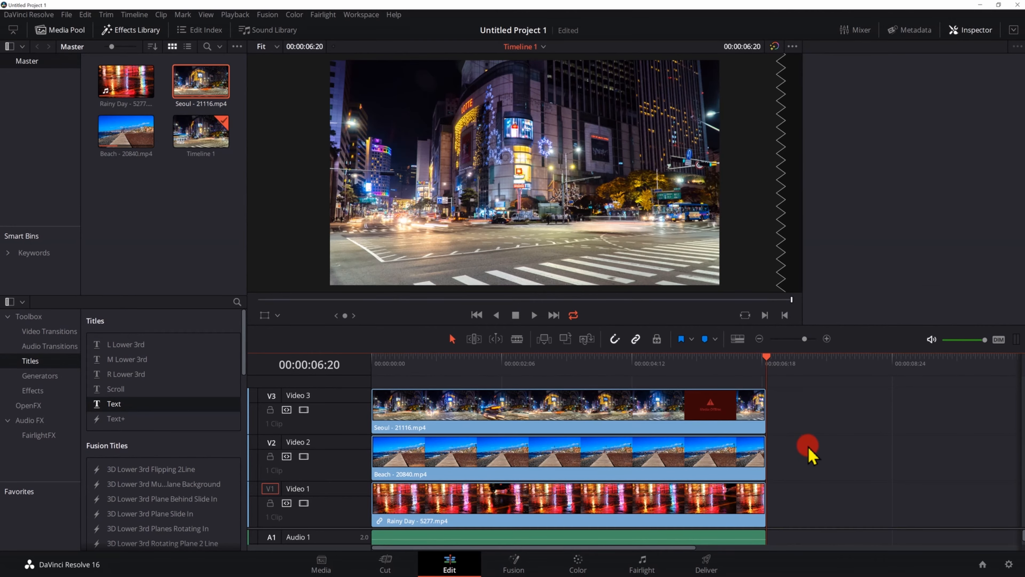
# Delete only the audio part of the Rainy Day clip, keeping its video on Video 1
pyautogui.scroll(-1, 823, 541)
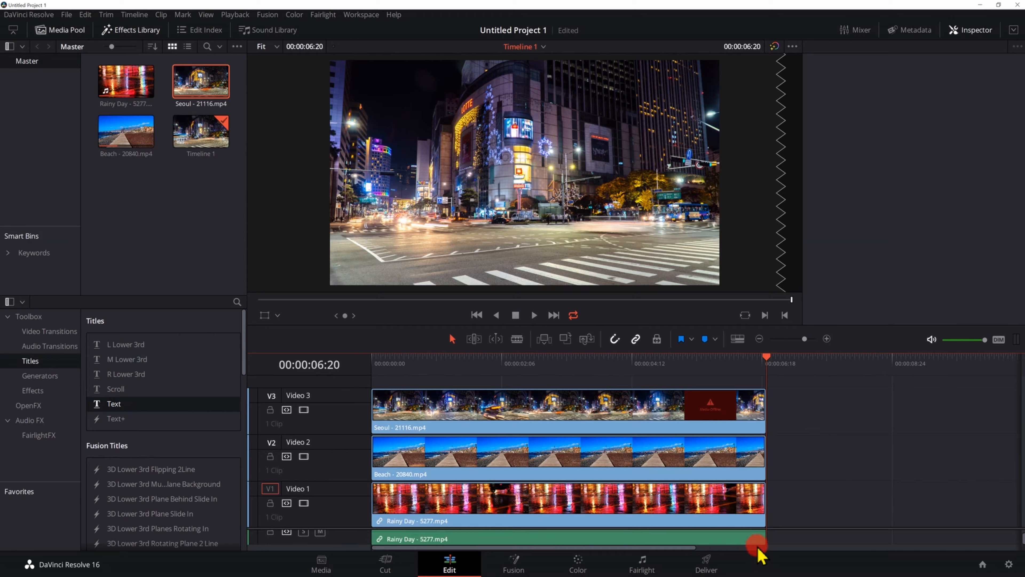
pyautogui.click(739, 539)
pyautogui.click(835, 497)
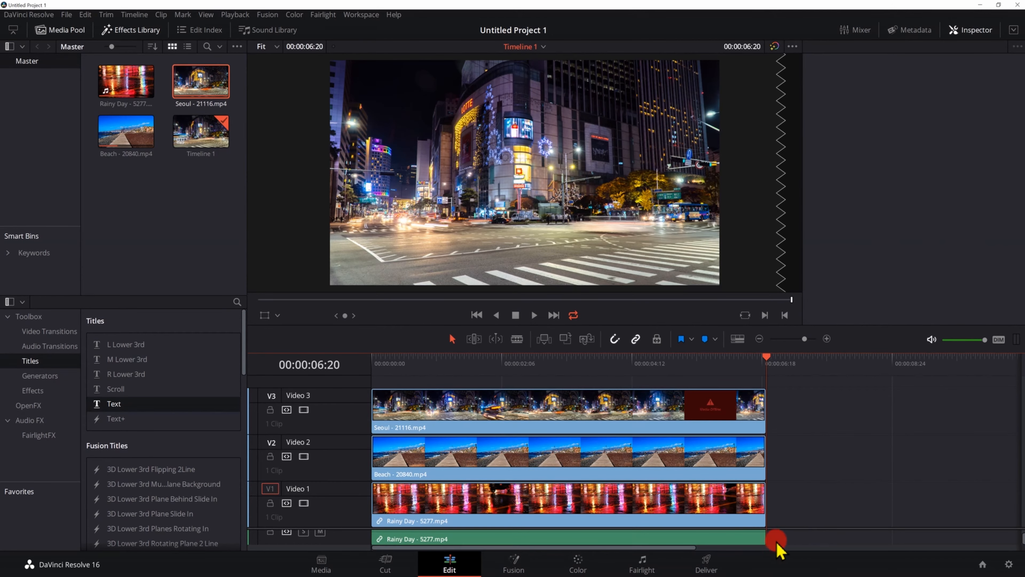
pyautogui.click(745, 537)
pyautogui.press('Delete')
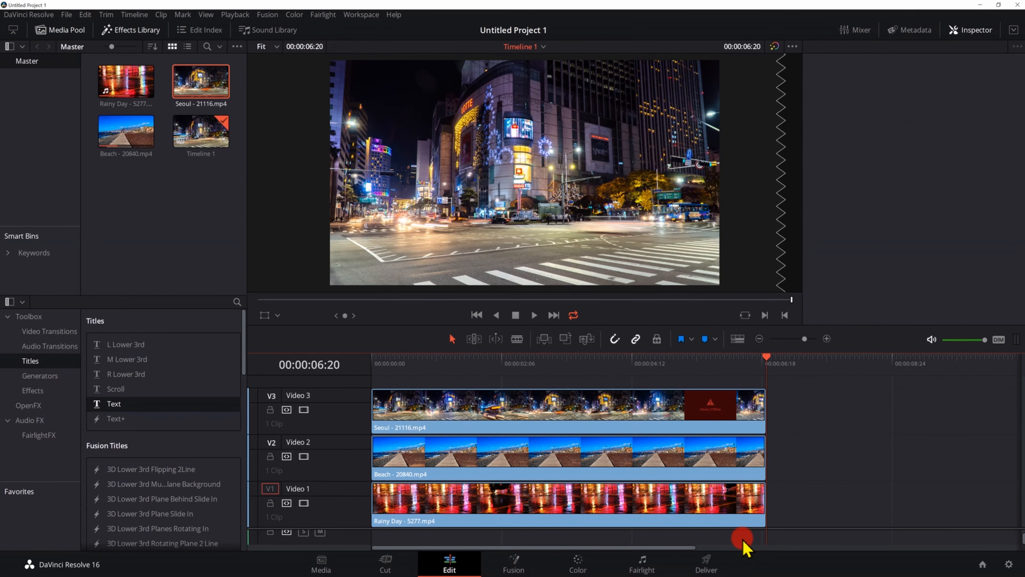
# Convert the Seoul, Beach and Rainy Day clips each into its own compound clip
pyautogui.click(411, 358)
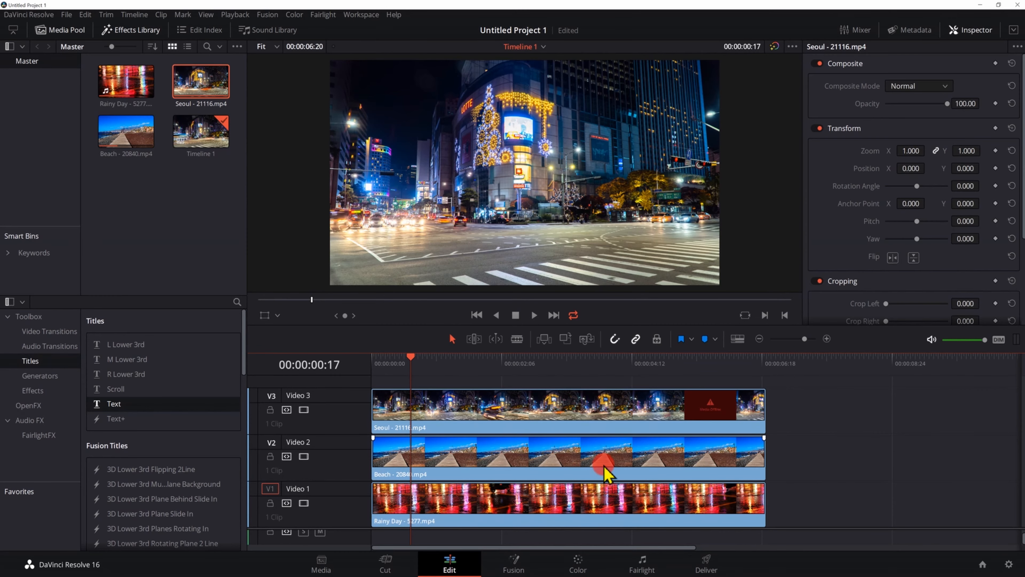
pyautogui.rightClick(588, 412)
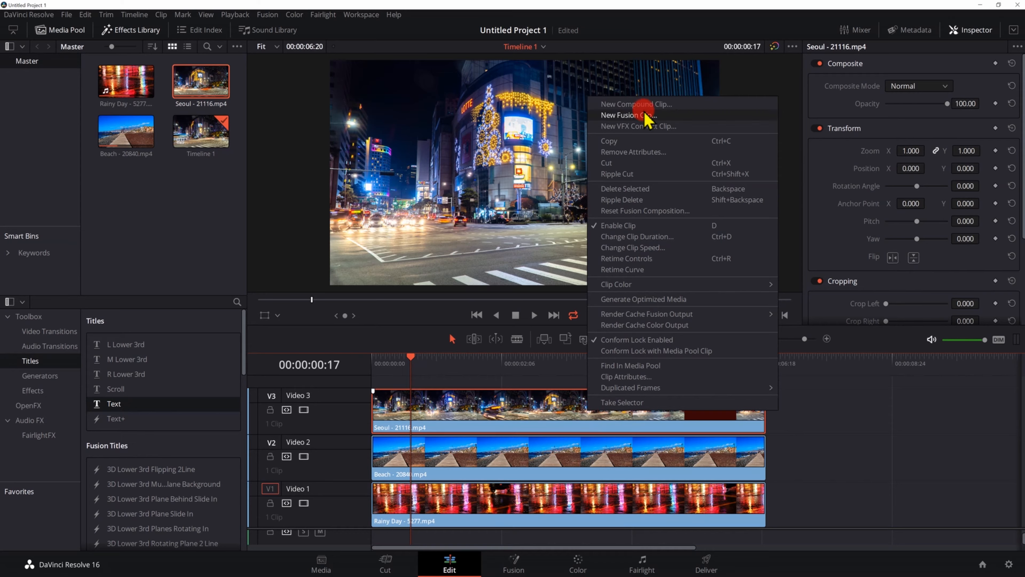
pyautogui.click(645, 105)
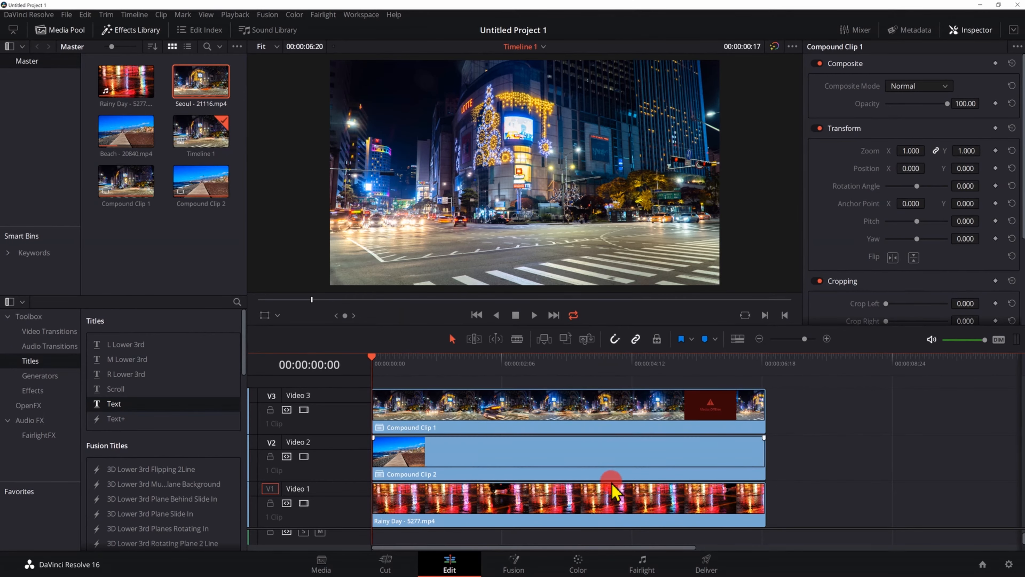
pyautogui.rightClick(614, 488)
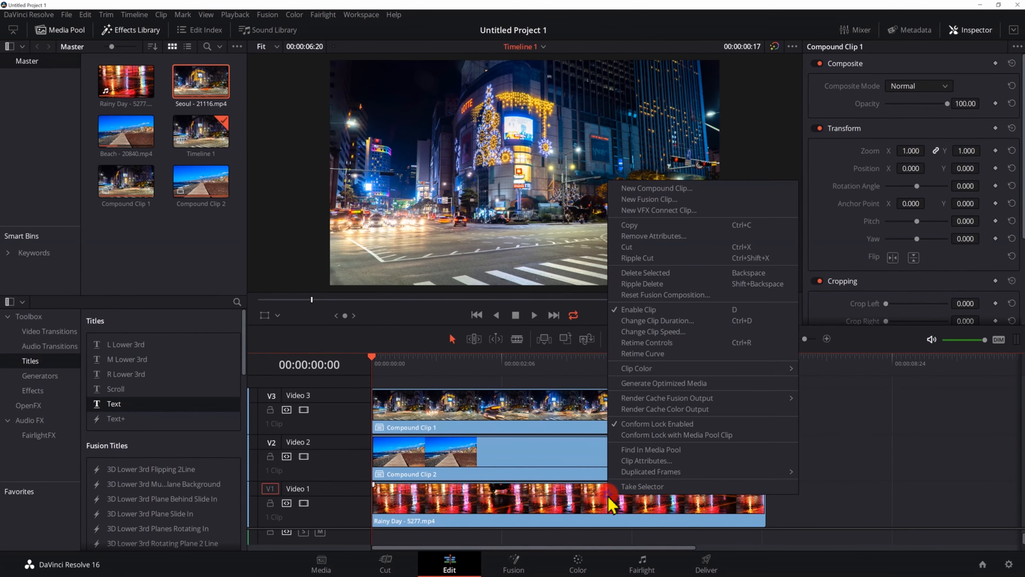
pyautogui.click(657, 190)
pyautogui.press('Return')
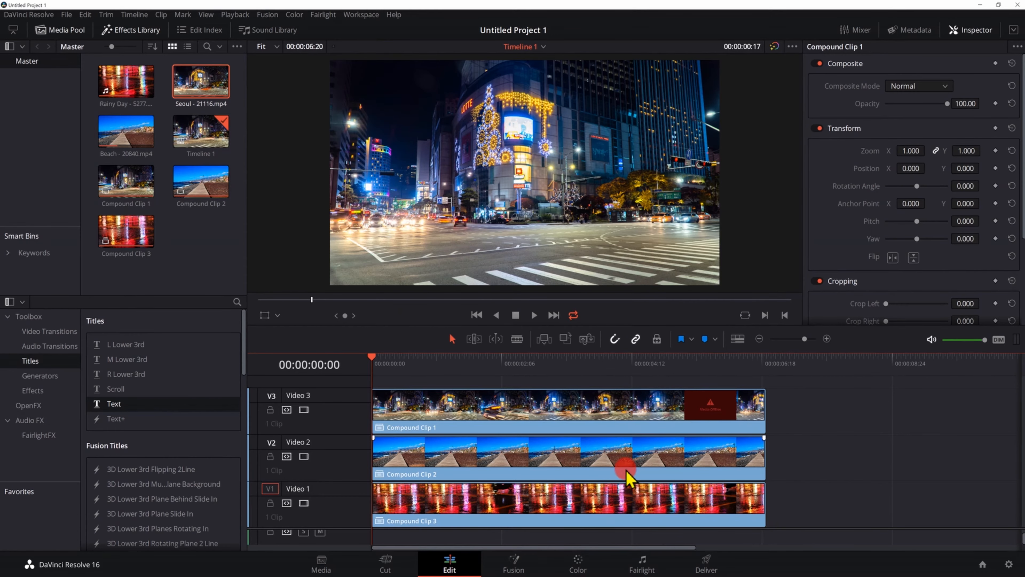
# Delete the three compound clips from the timeline while keeping them in the media pool
pyautogui.click(640, 523)
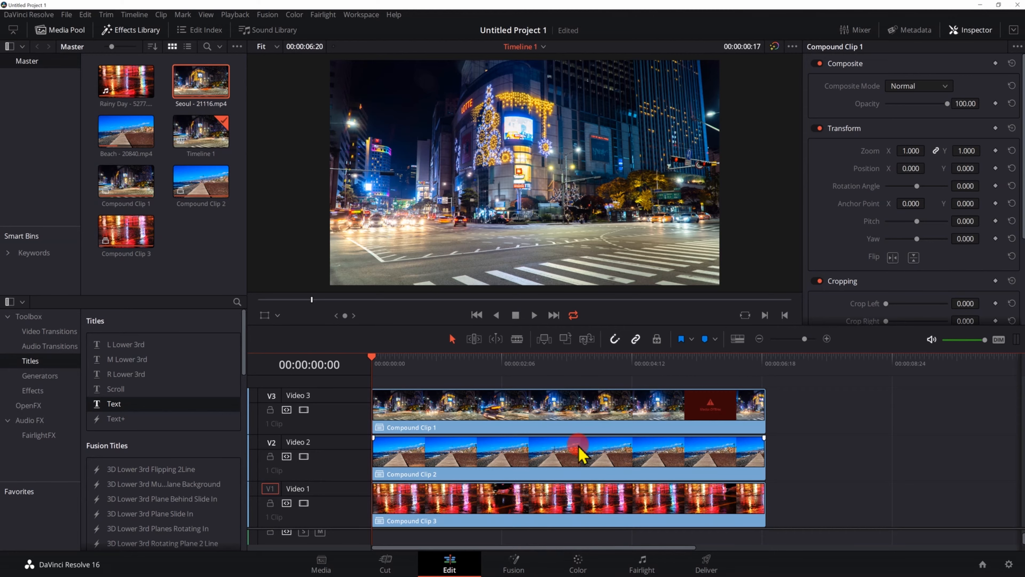
pyautogui.click(570, 404)
pyautogui.press('Delete')
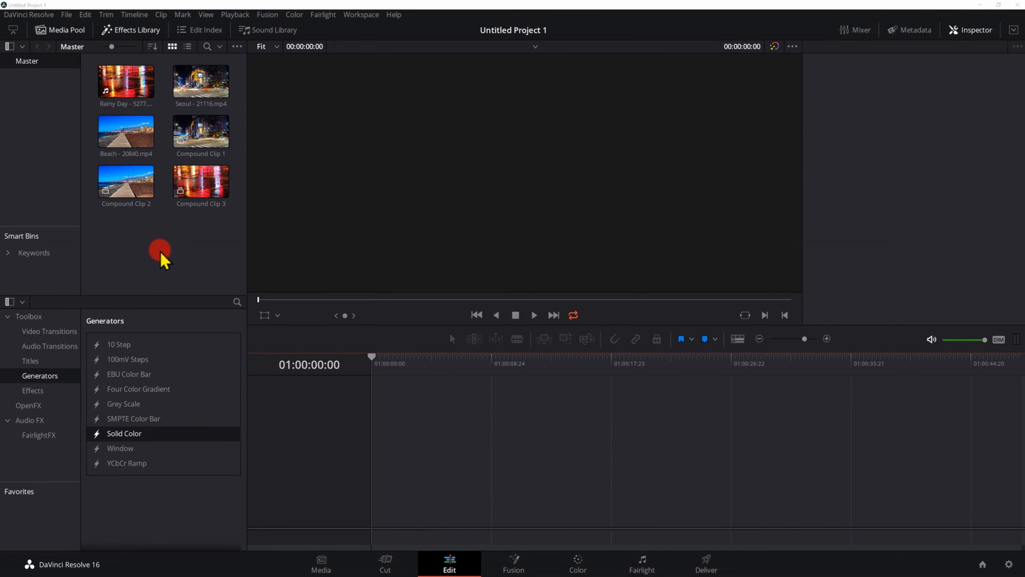
# Create a 5-second Fusion composition at 25 fps in the media pool and place it at the start of the timeline
pyautogui.rightClick(161, 254)
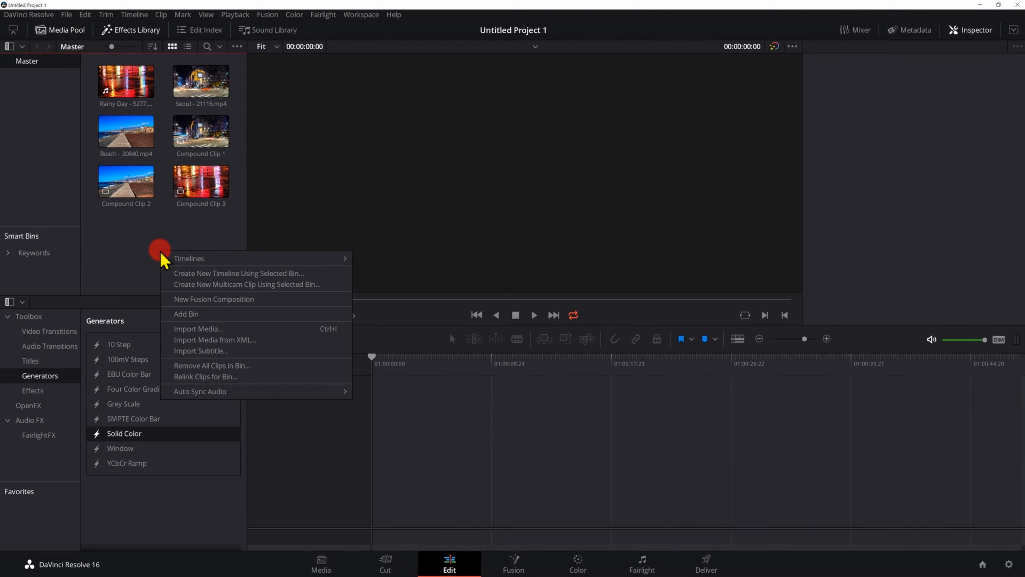
pyautogui.click(218, 298)
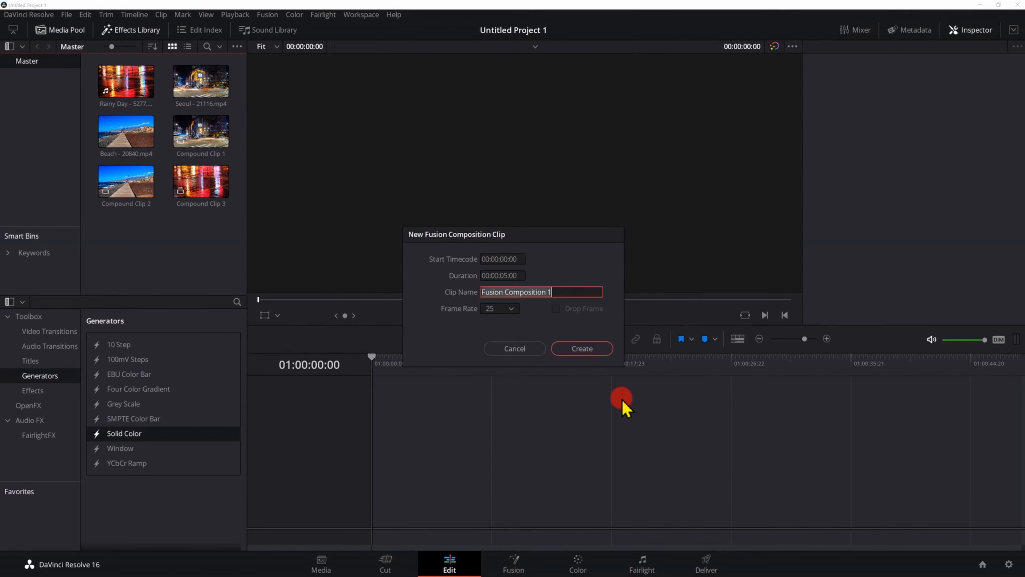
pyautogui.click(567, 343)
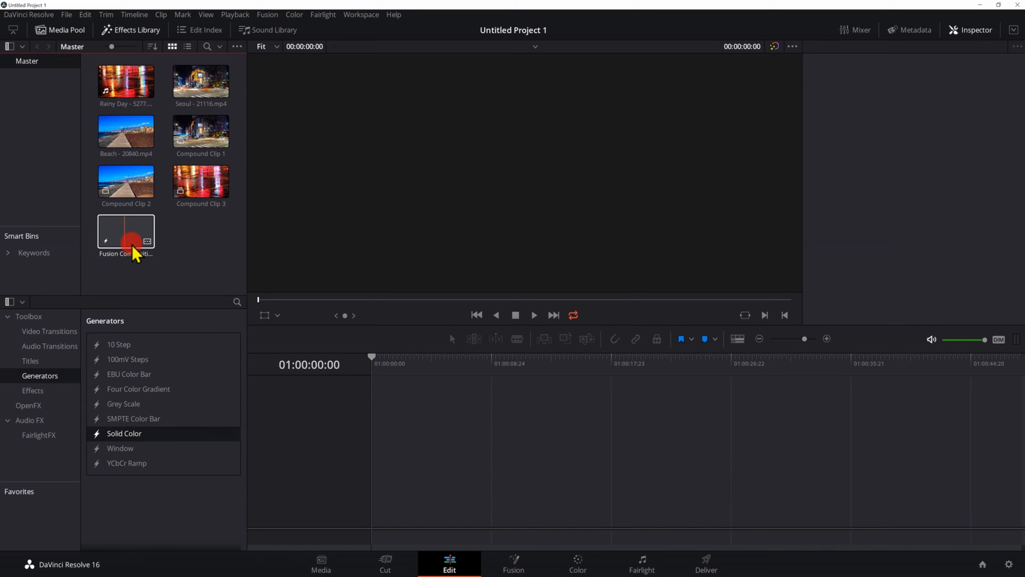
pyautogui.moveTo(126, 236); pyautogui.dragTo(378, 503)
pyautogui.click(480, 521)
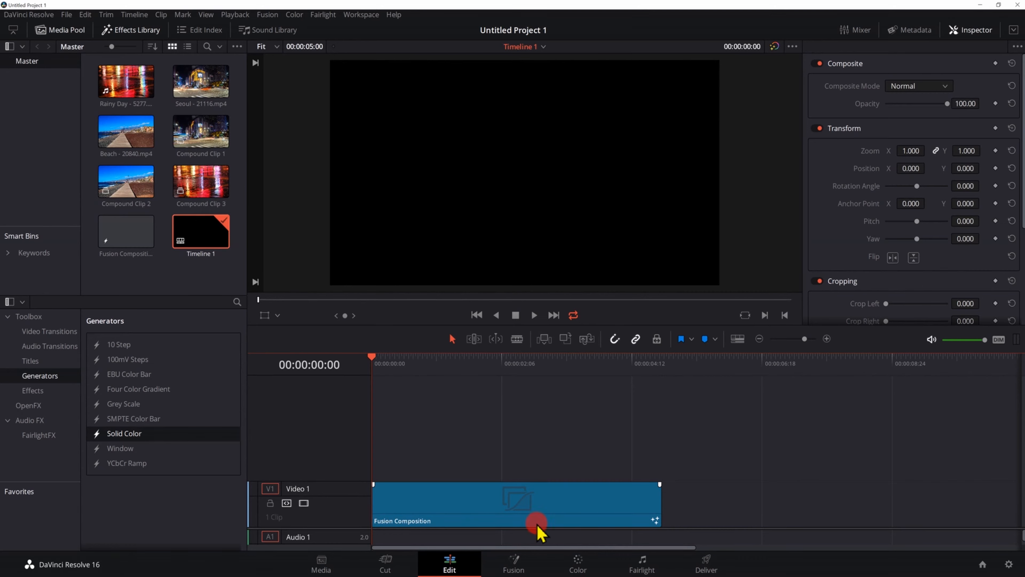
# Open the composition on the Fusion page and move the MediaOut1 node farther right to make room for other nodes
pyautogui.click(515, 566)
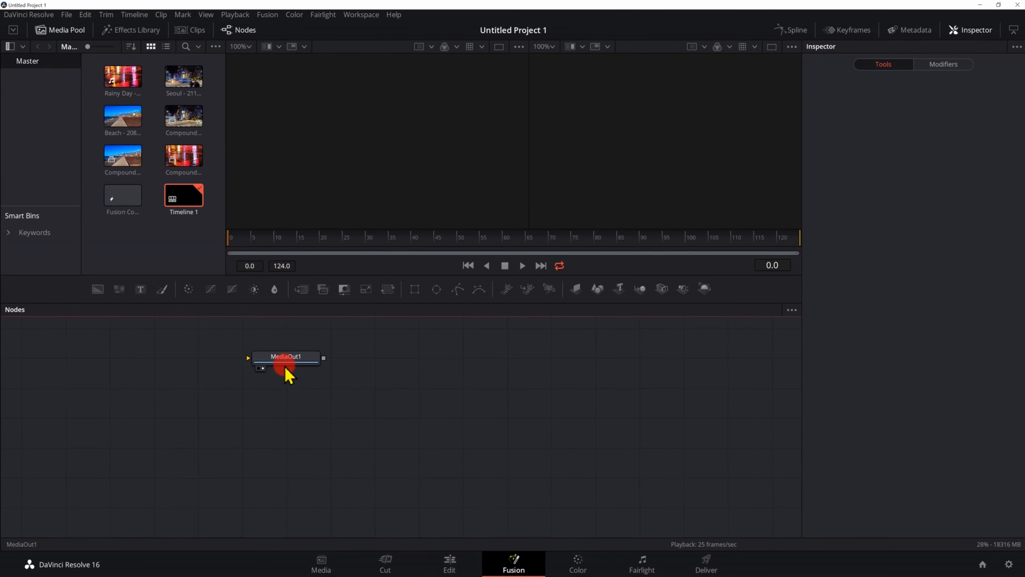
pyautogui.moveTo(285, 367); pyautogui.dragTo(564, 418)
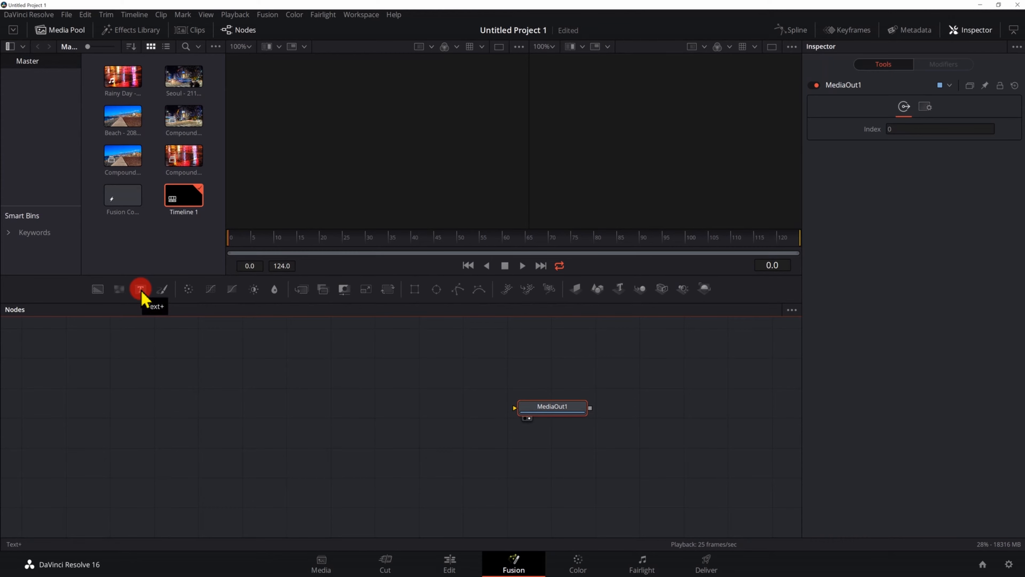
# Add a Text+ node to the left of MediaOut1 with the styled text TUTORIAL
pyautogui.moveTo(147, 336); pyautogui.dragTo(208, 399)
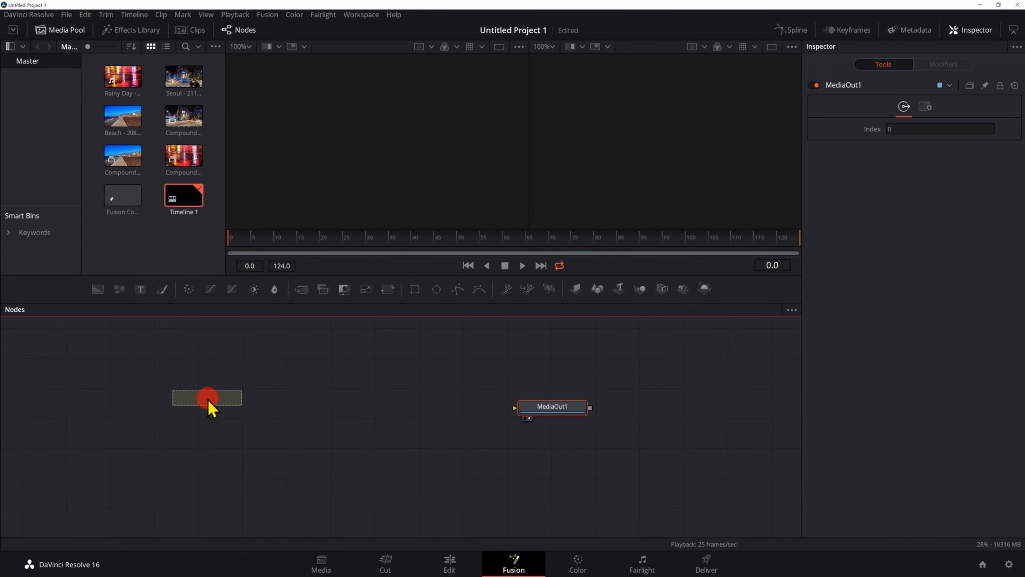
pyautogui.click(897, 206)
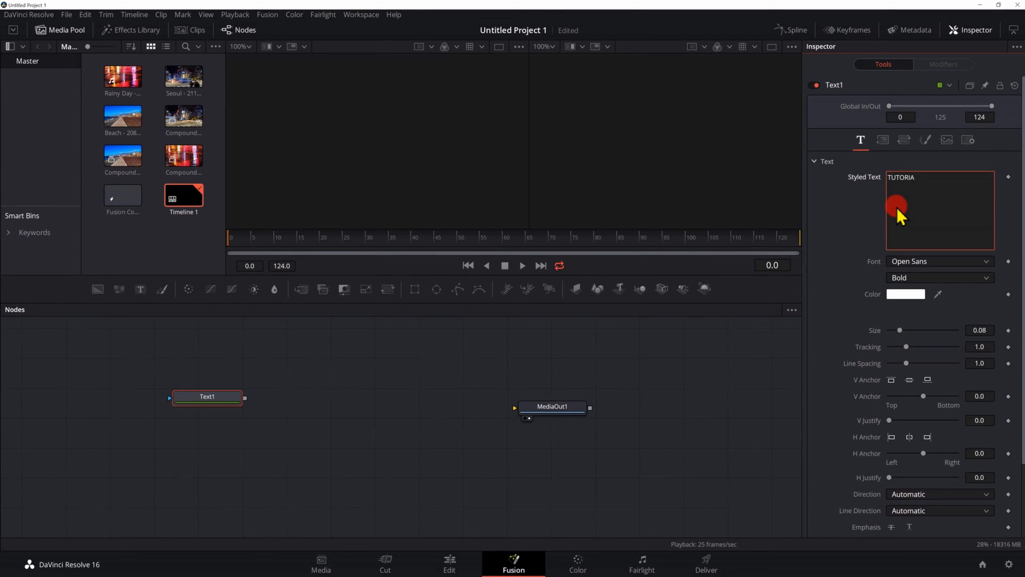
pyautogui.write('TUTORIAL')
# Set the Text1 font to Godo B with the Regular style
pyautogui.click(918, 262)
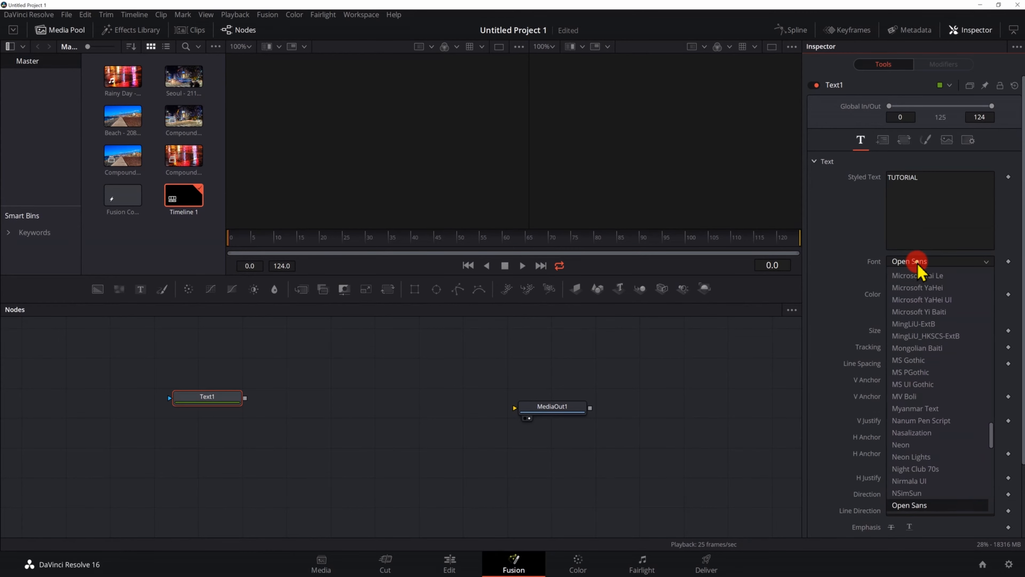
pyautogui.scroll(-10, 934, 428)
pyautogui.scroll(-1, 931, 428)
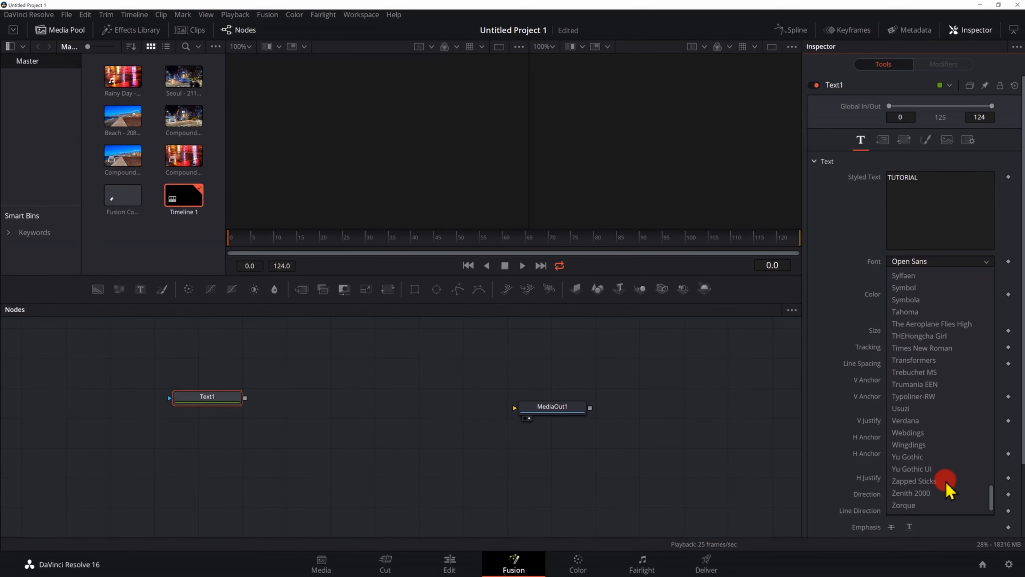
pyautogui.scroll(15, 973, 323)
pyautogui.moveTo(973, 274); pyautogui.dragTo(974, 379)
pyautogui.click(972, 375)
pyautogui.click(914, 278)
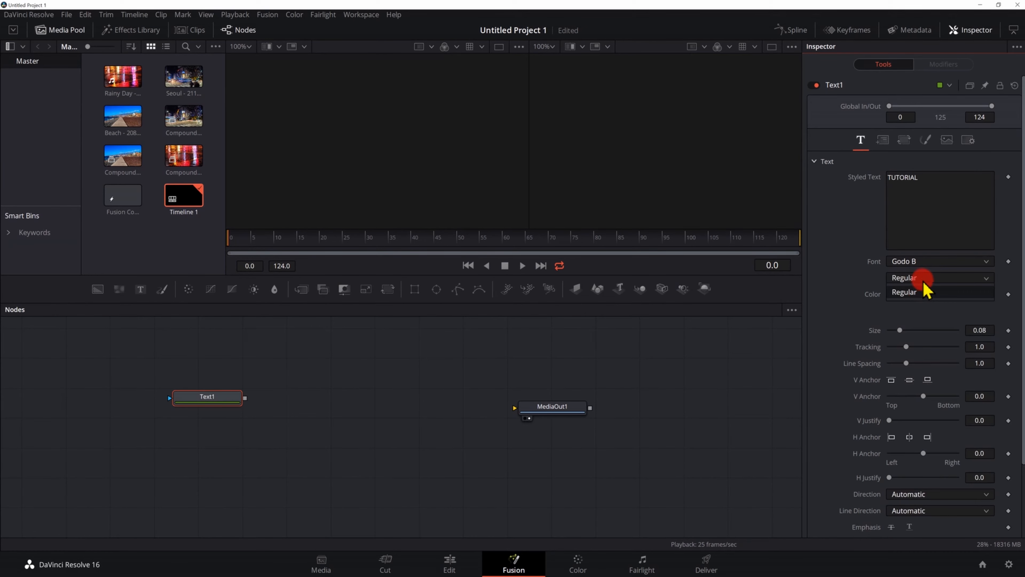
pyautogui.click(922, 291)
# Show Text1 in the first viewer and set its size to about 0.2913 and its tracking to about 0.976
pyautogui.click(185, 404)
pyautogui.click(179, 408)
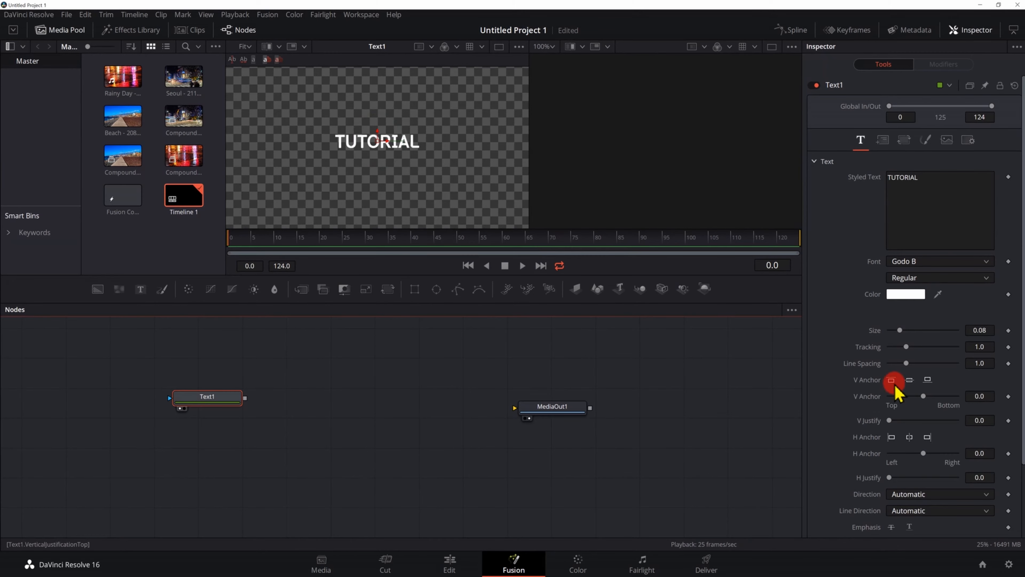
pyautogui.moveTo(899, 330); pyautogui.dragTo(922, 330)
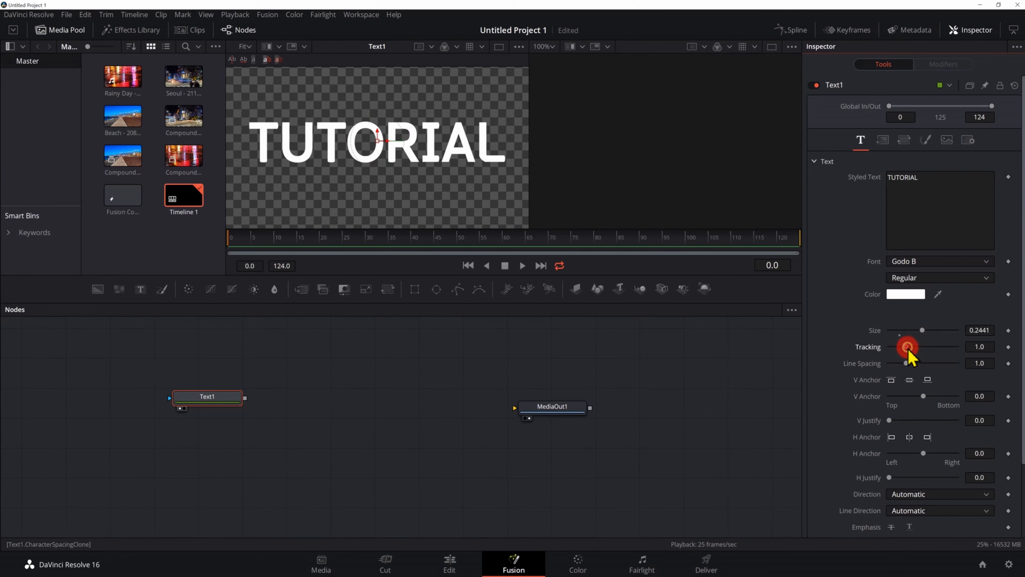
pyautogui.moveTo(908, 349)
pyautogui.mouseDown()
pyautogui.moveTo(913, 358)
pyautogui.moveTo(930, 336)
pyautogui.mouseUp()
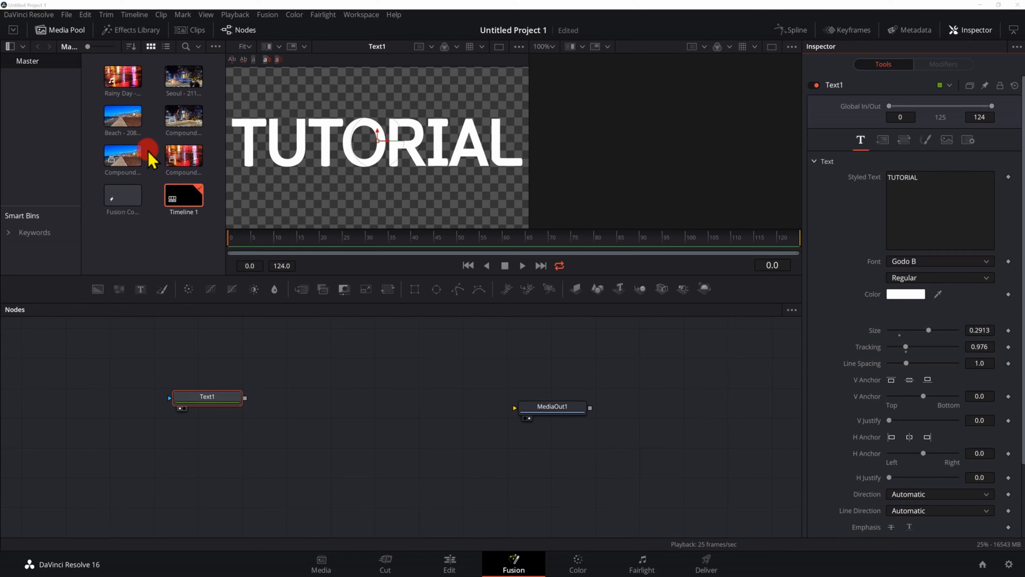
# Bring Compound Clip 2 into the node graph below Text1 and display it in the first viewer
pyautogui.moveTo(131, 163); pyautogui.dragTo(236, 457)
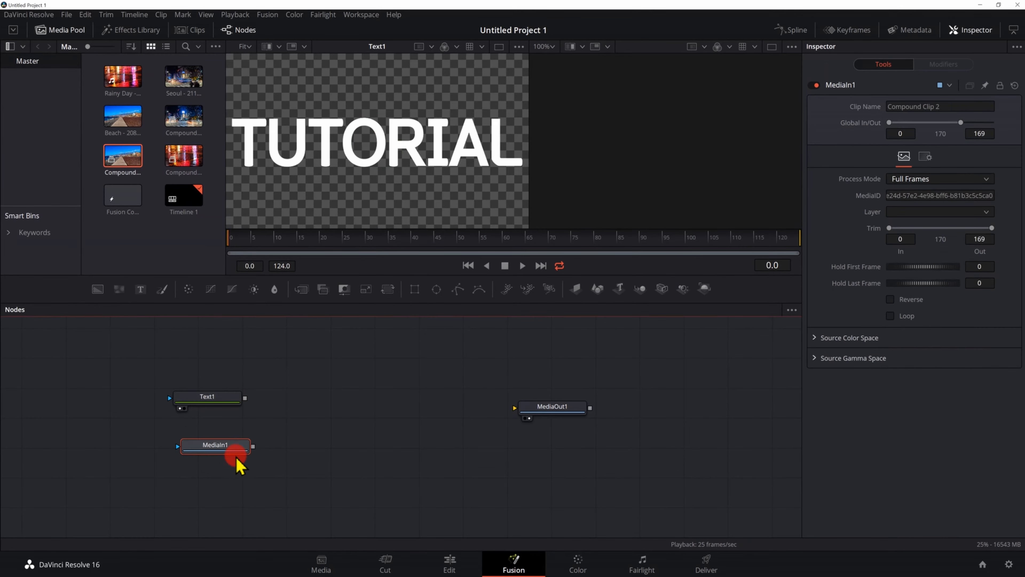
pyautogui.press('1')
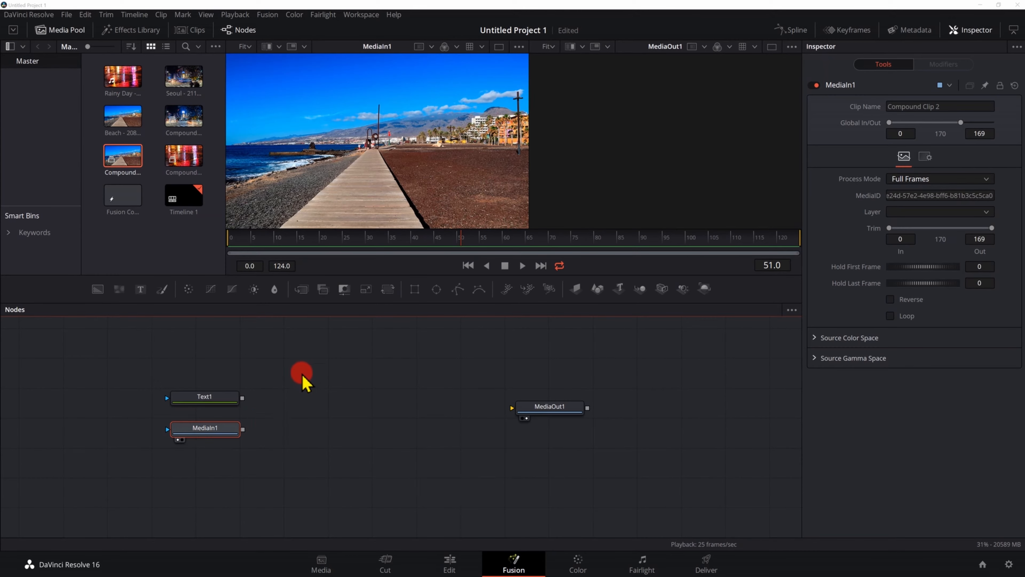
# Add a Merge node beside Text1 with Text1 as background and MediaIn1 as foreground, and show it in the second viewer
pyautogui.moveTo(305, 292); pyautogui.dragTo(305, 398)
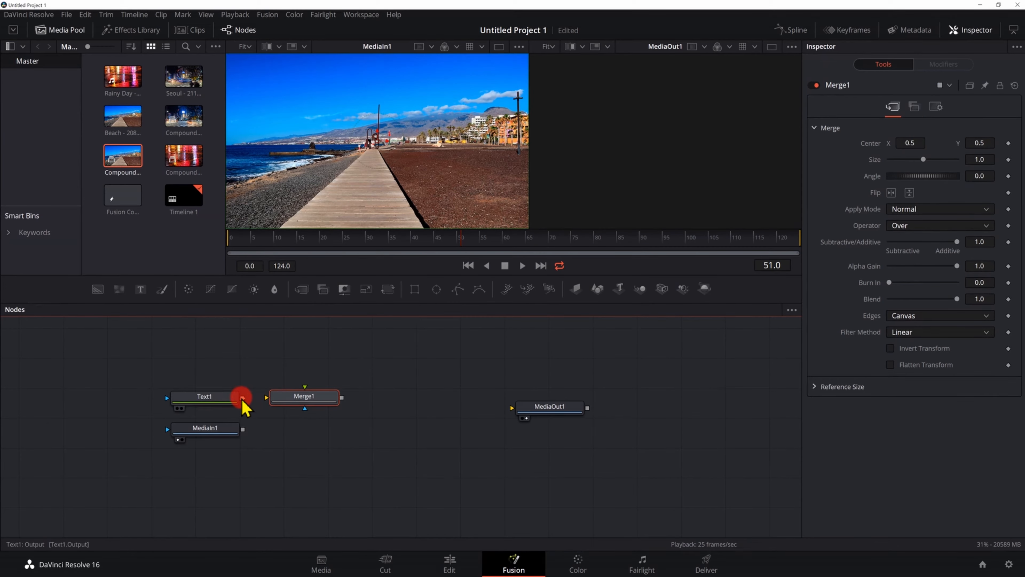
pyautogui.moveTo(242, 399); pyautogui.dragTo(271, 404)
pyautogui.click(311, 397)
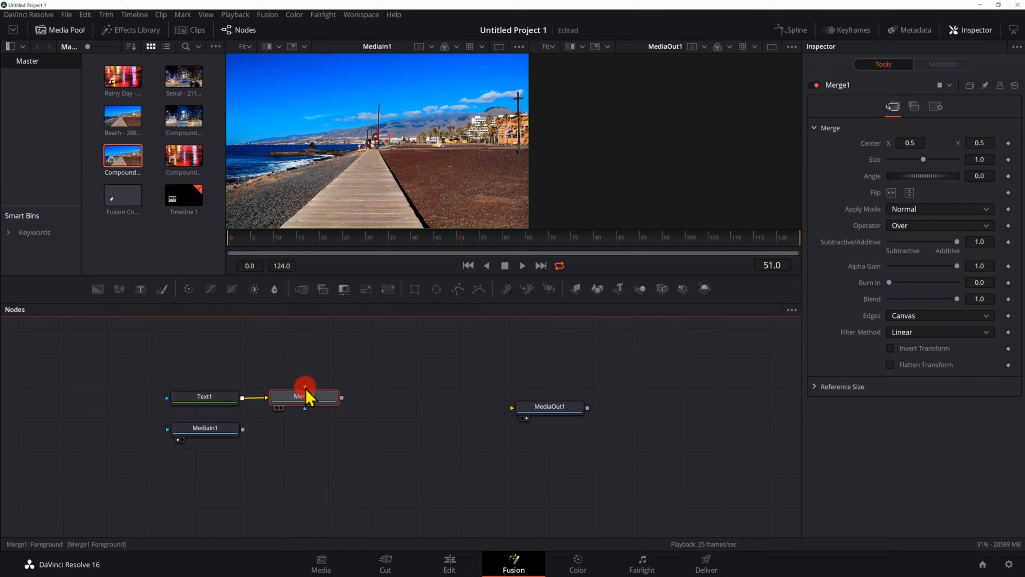
pyautogui.moveTo(304, 387); pyautogui.dragTo(243, 431)
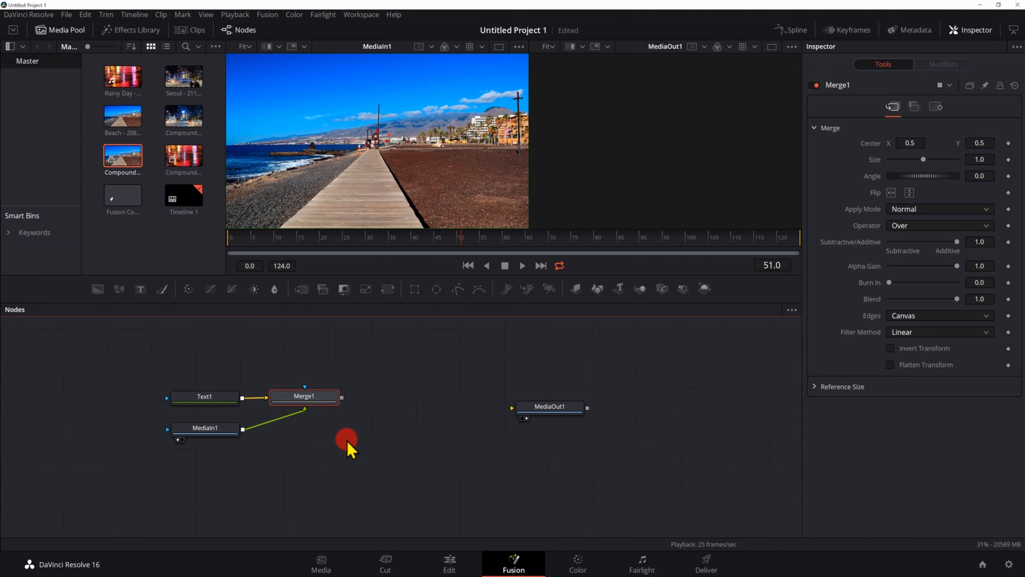
pyautogui.click(281, 408)
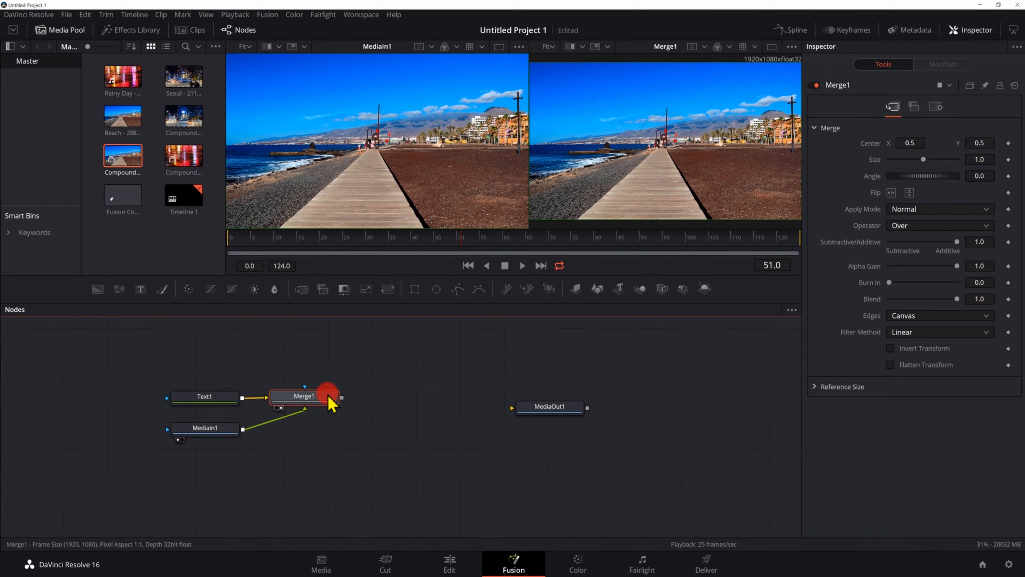
# Set the operator of Merge1 to In
pyautogui.click(227, 399)
pyautogui.click(297, 394)
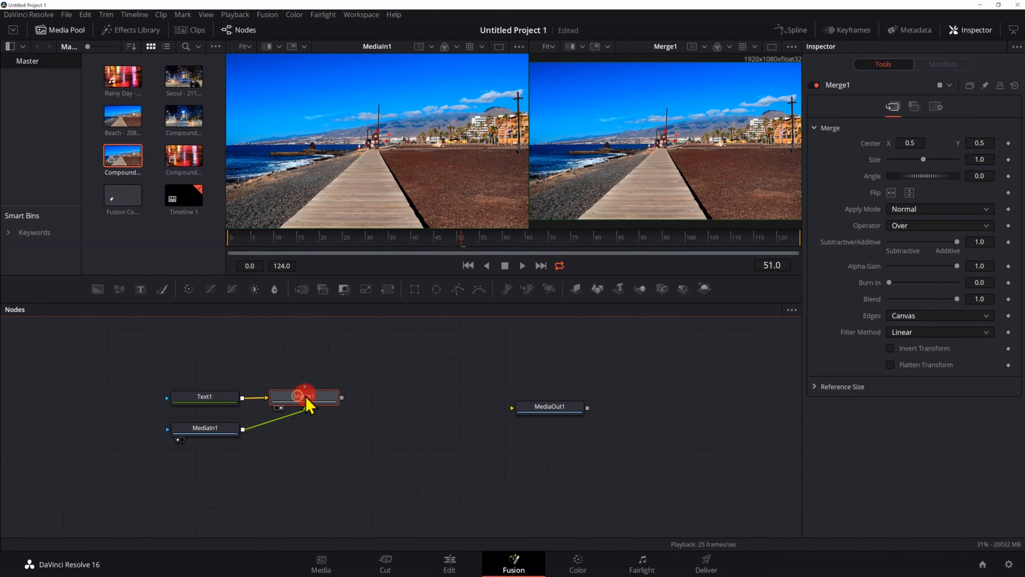
pyautogui.click(913, 225)
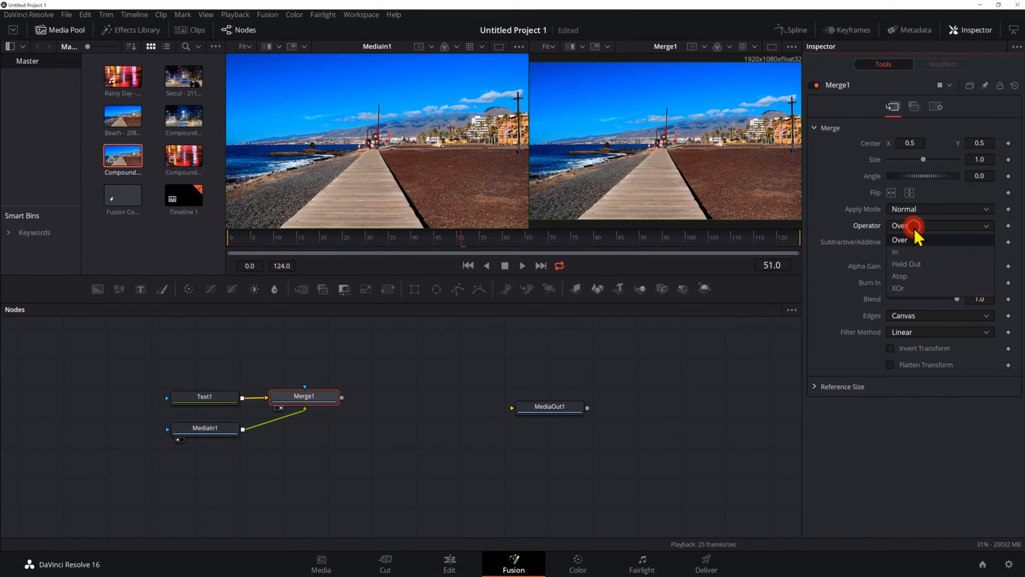
pyautogui.click(920, 250)
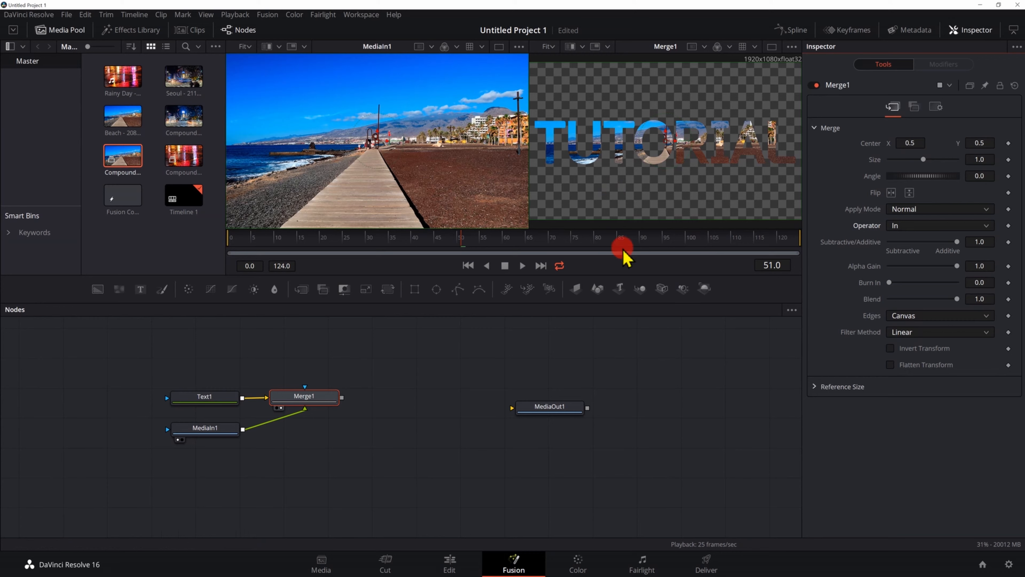
# Detach Merge1 and move it aside, and try joining Text1's output directly to MediaIn1's output through an automatic Merge node beside Text1
pyautogui.moveTo(304, 408); pyautogui.dragTo(251, 431)
pyautogui.moveTo(304, 394); pyautogui.dragTo(387, 391)
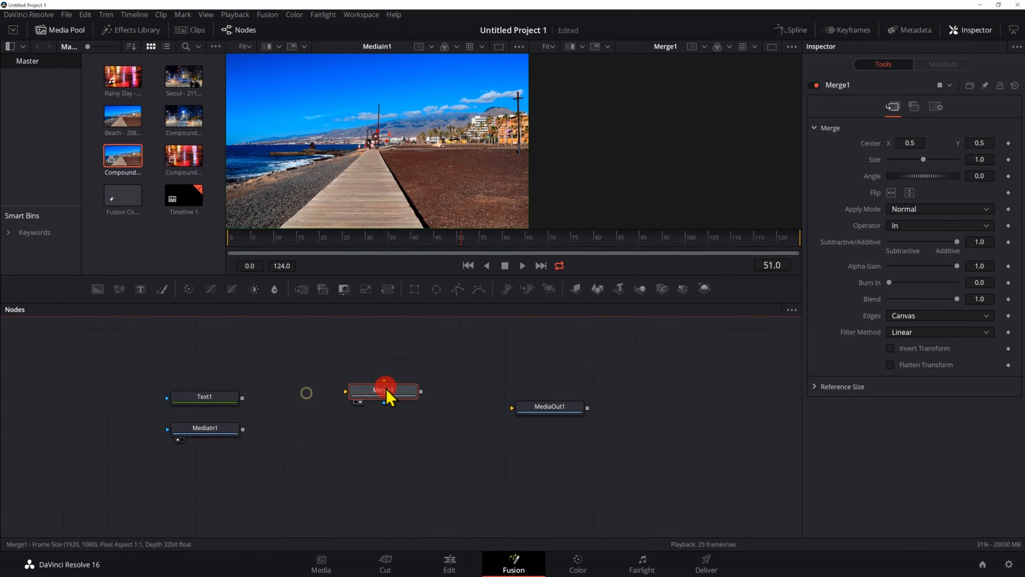
pyautogui.moveTo(241, 398); pyautogui.dragTo(263, 407)
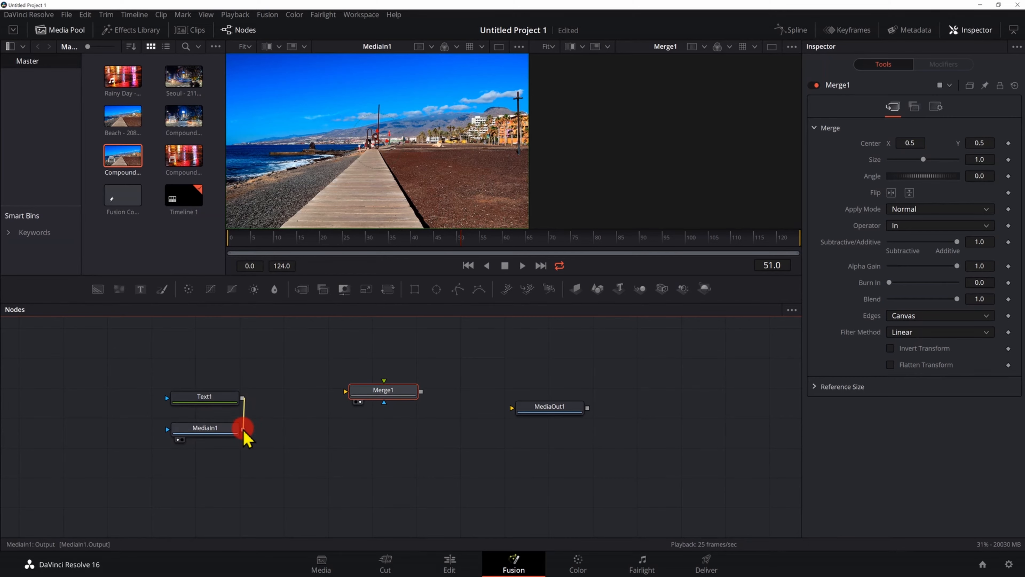
pyautogui.moveTo(243, 430); pyautogui.dragTo(243, 429)
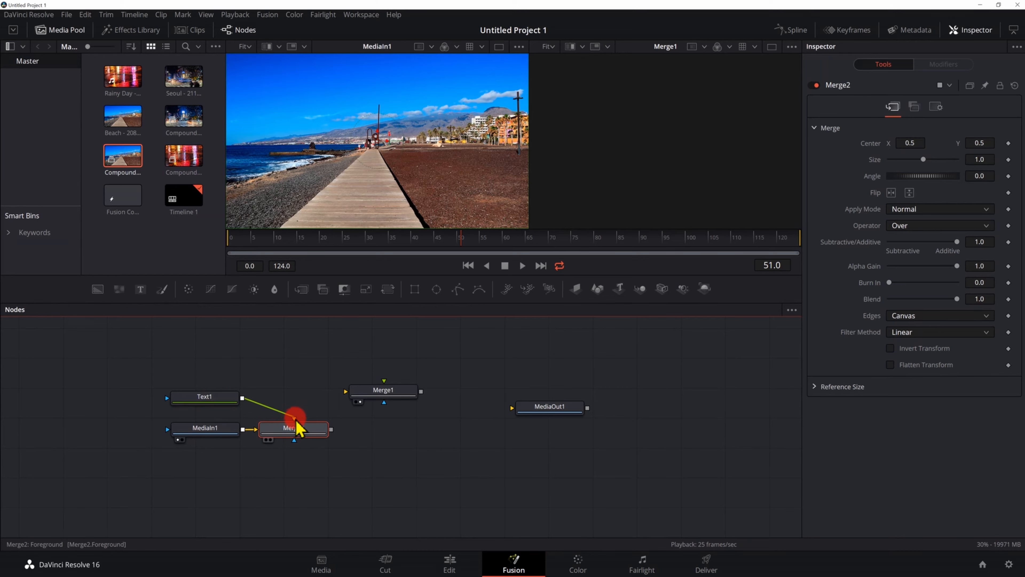
pyautogui.moveTo(296, 420); pyautogui.dragTo(302, 395)
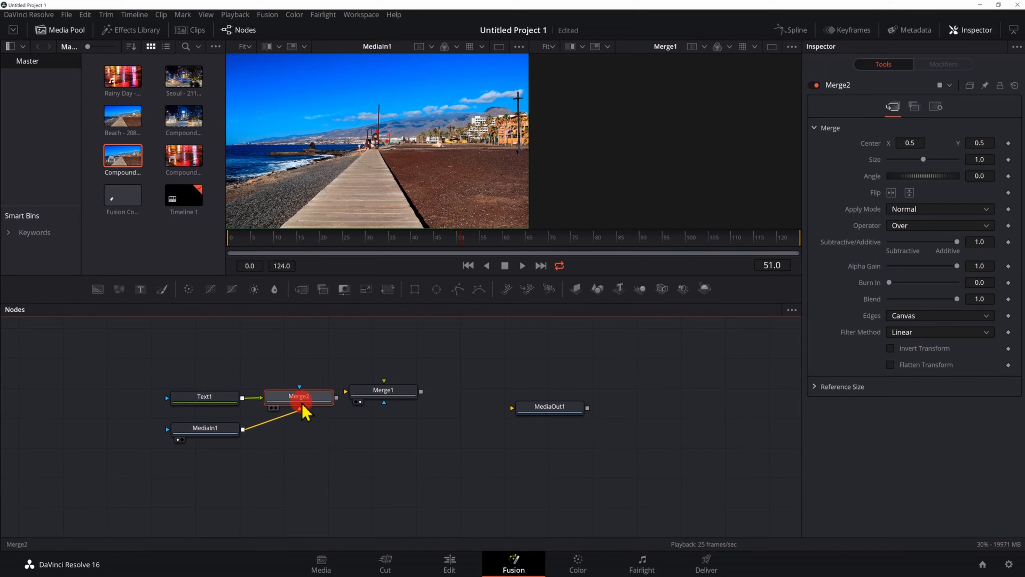
# Try the In operator on Merge2 while it is shown in the second viewer, and delete that node
pyautogui.click(276, 409)
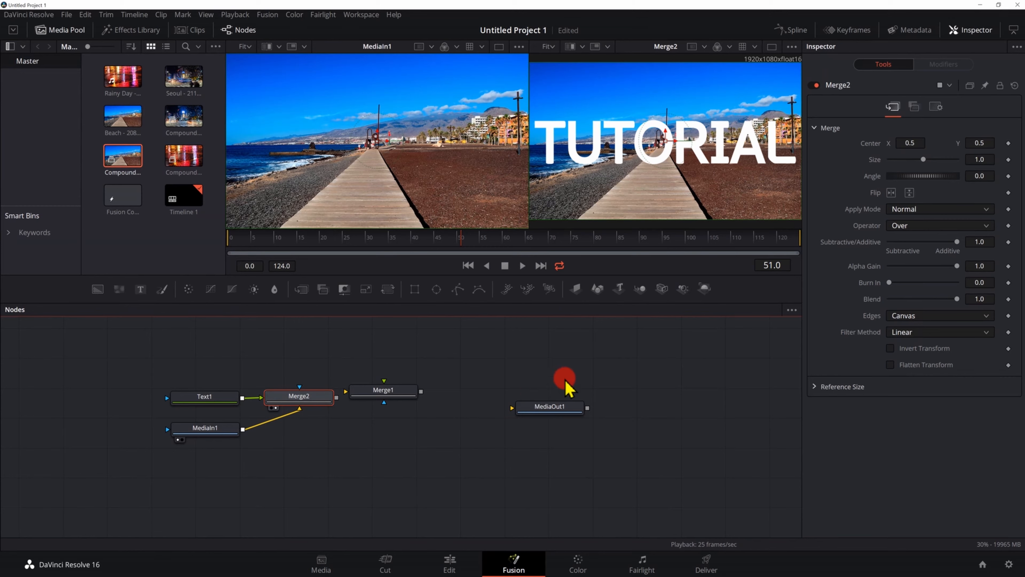
pyautogui.click(902, 226)
pyautogui.click(896, 252)
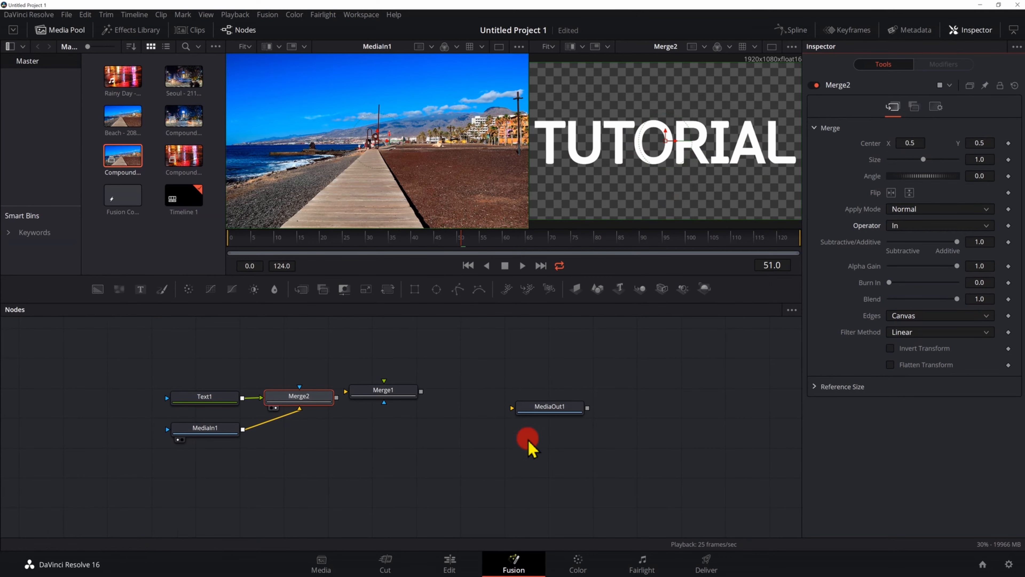
pyautogui.moveTo(307, 395); pyautogui.dragTo(339, 453)
pyautogui.press('Delete')
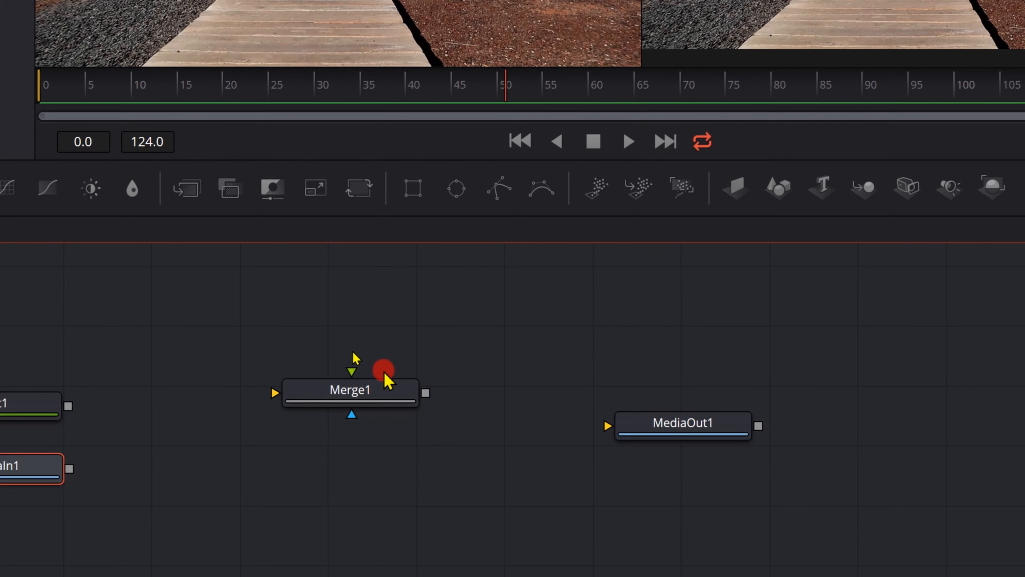
# Move Merge1 closer to the sources and connect Text1 to its background and MediaIn1 to its foreground
pyautogui.click(386, 386)
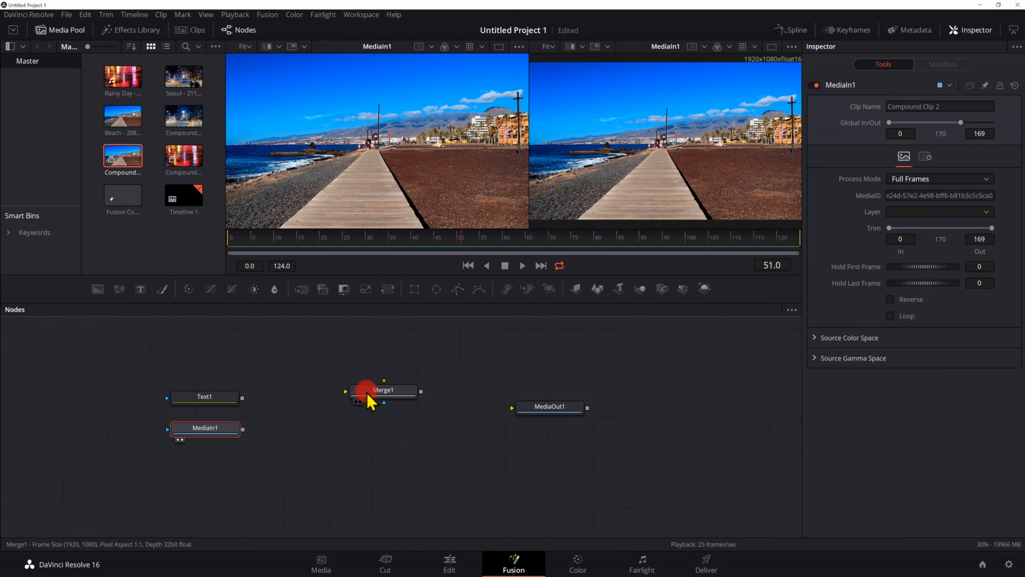
pyautogui.moveTo(370, 401); pyautogui.dragTo(319, 428)
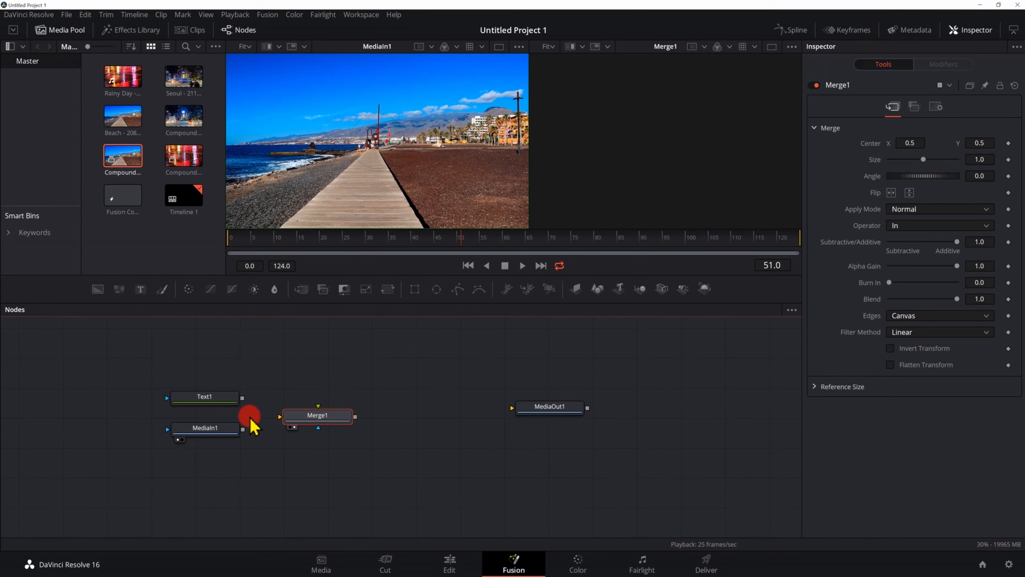
pyautogui.moveTo(242, 397); pyautogui.dragTo(280, 416)
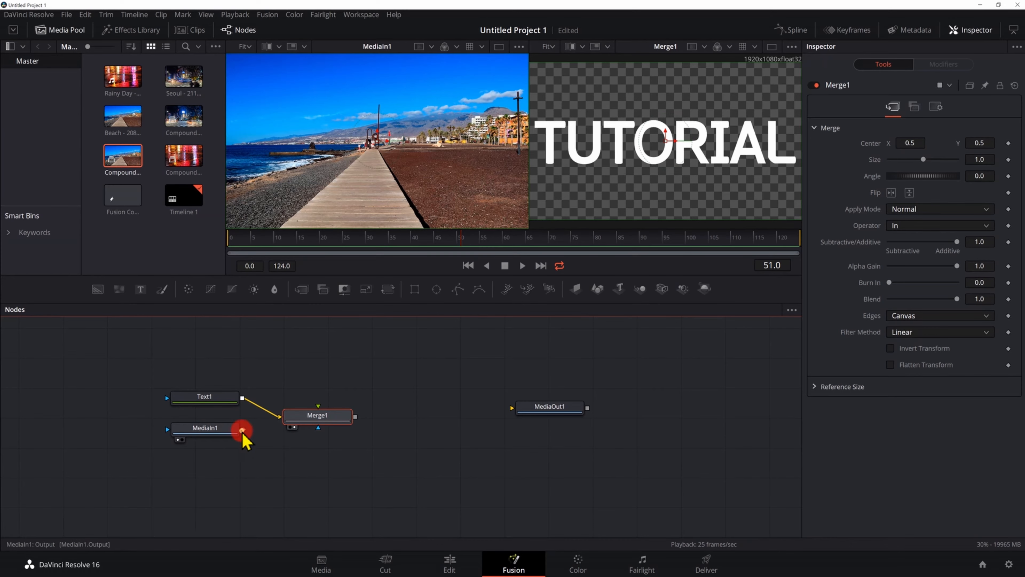
pyautogui.moveTo(242, 429); pyautogui.dragTo(317, 412)
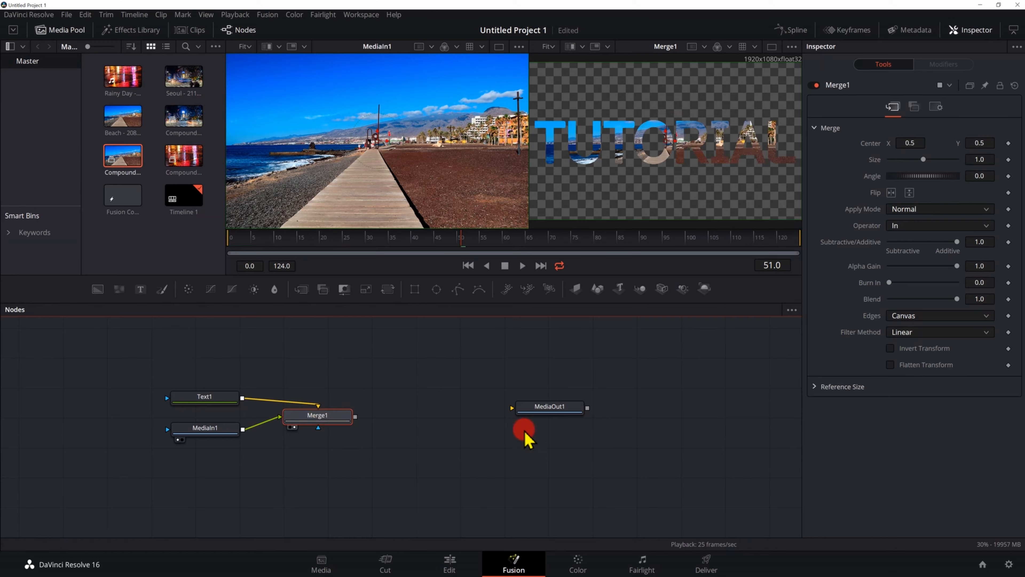
# Switch Merge1's operator to Over for comparison and set it back to In
pyautogui.click(906, 226)
pyautogui.click(907, 235)
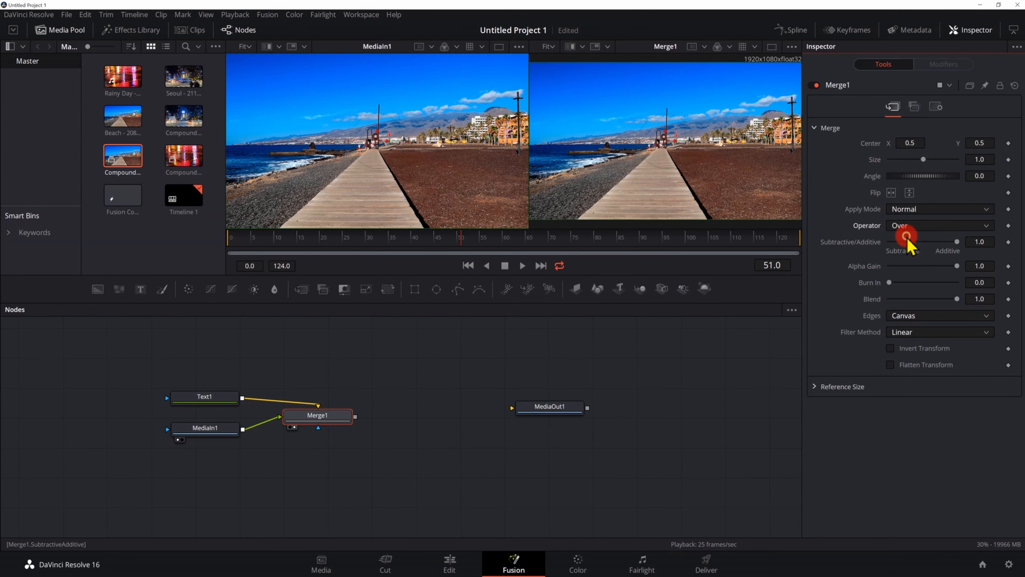
pyautogui.click(909, 226)
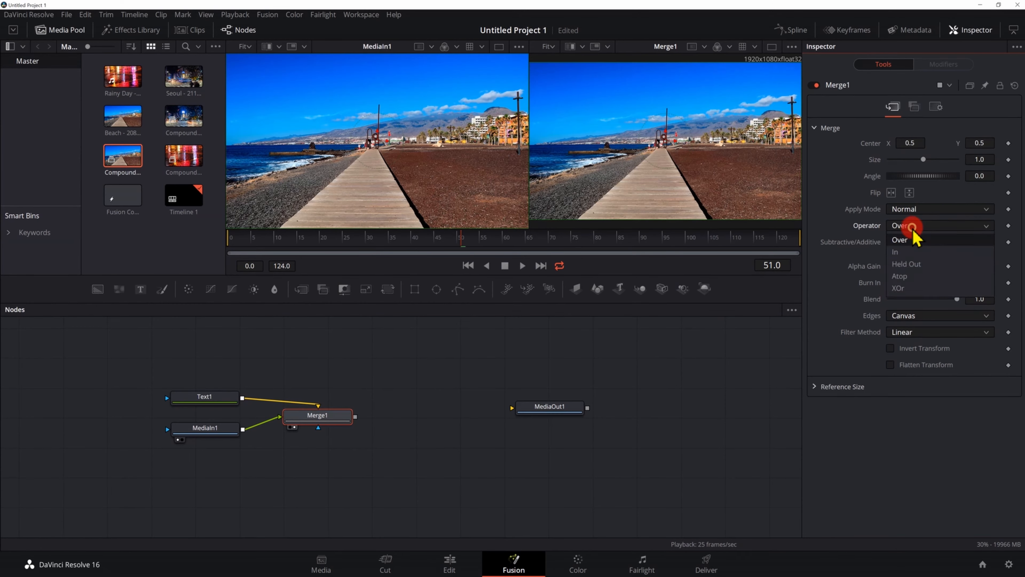
pyautogui.click(910, 251)
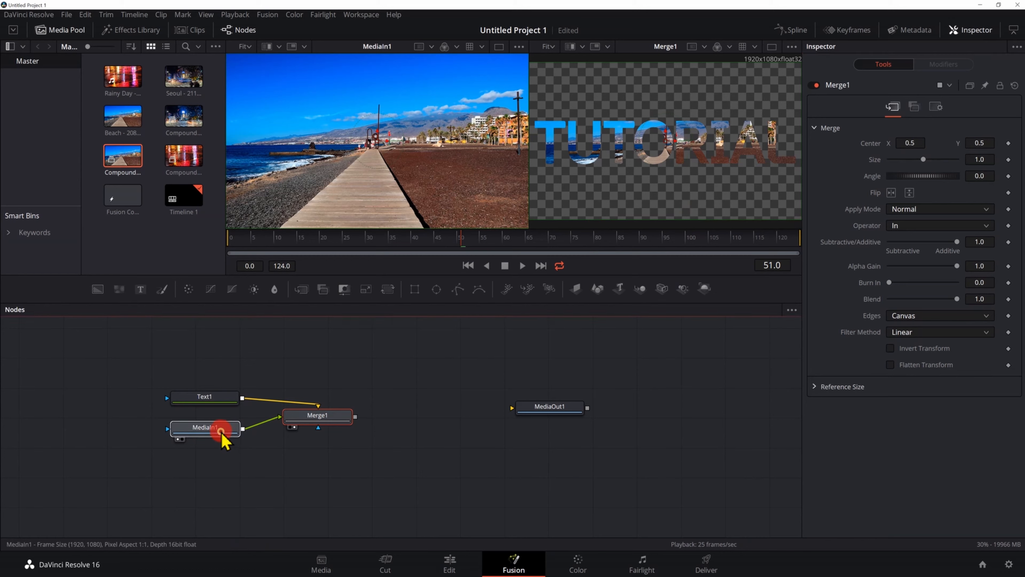
# Rearrange the node graph with MediaIn1 above Text1 and Merge1 directly beside Text1
pyautogui.moveTo(221, 432); pyautogui.dragTo(221, 369)
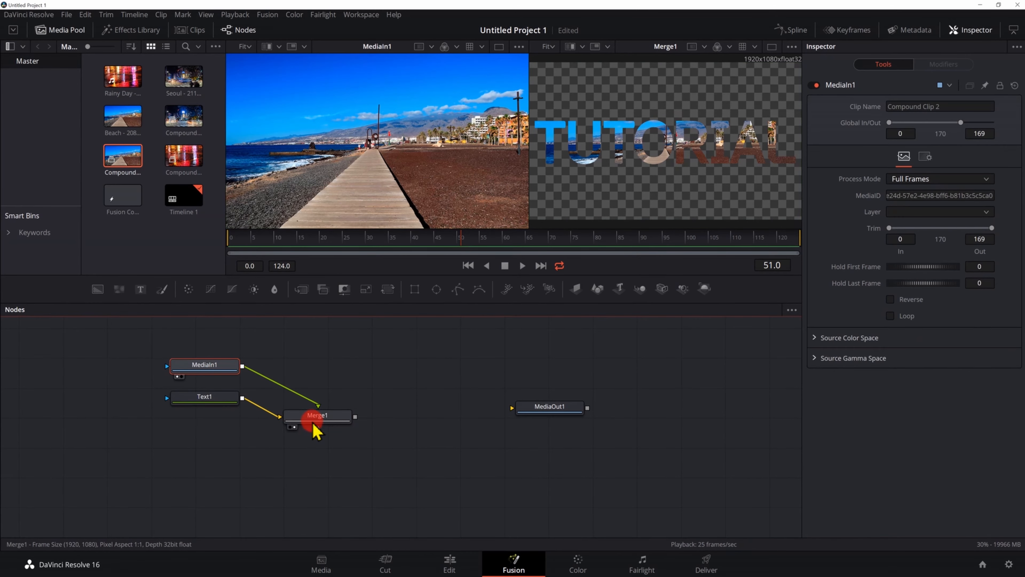
pyautogui.moveTo(312, 424); pyautogui.dragTo(298, 405)
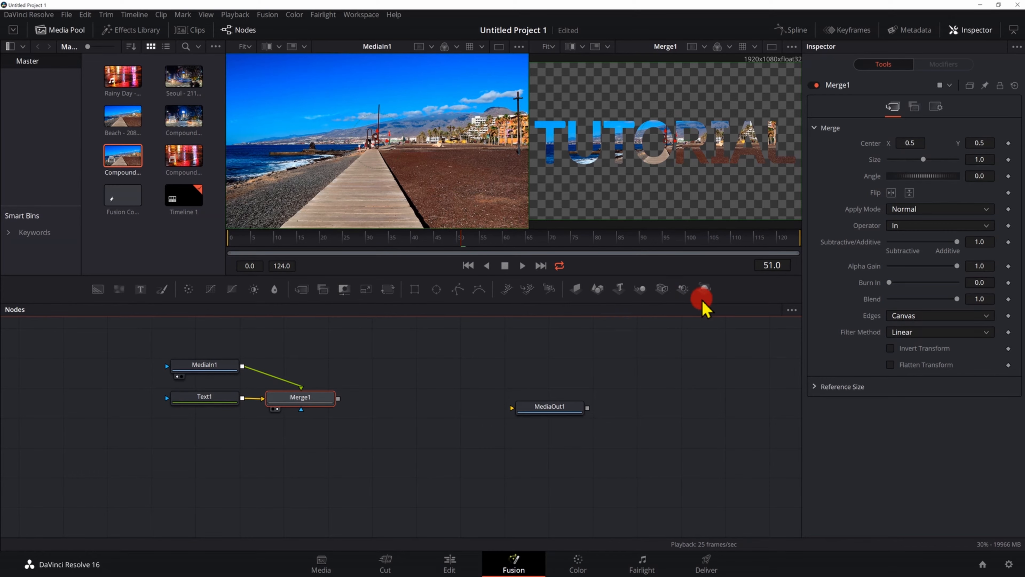
# Compare Merge1's Over operator once more and return the operator to In
pyautogui.click(876, 226)
pyautogui.click(913, 221)
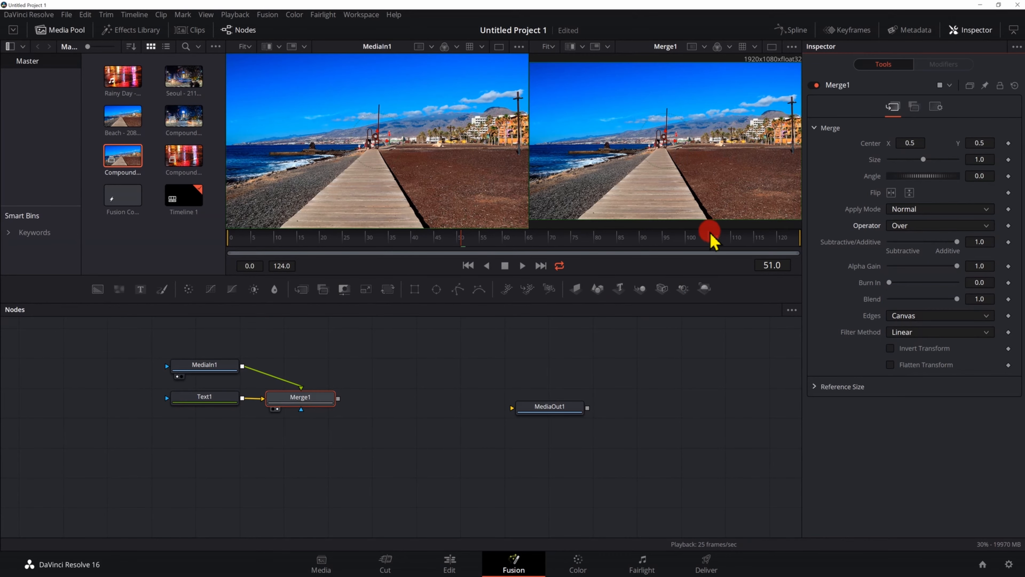
pyautogui.click(903, 225)
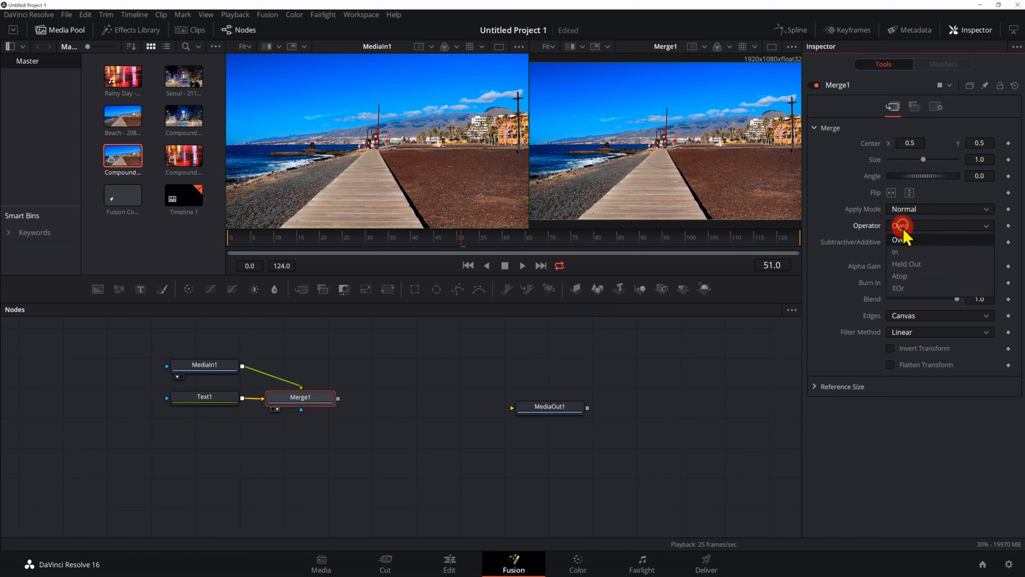
pyautogui.click(901, 252)
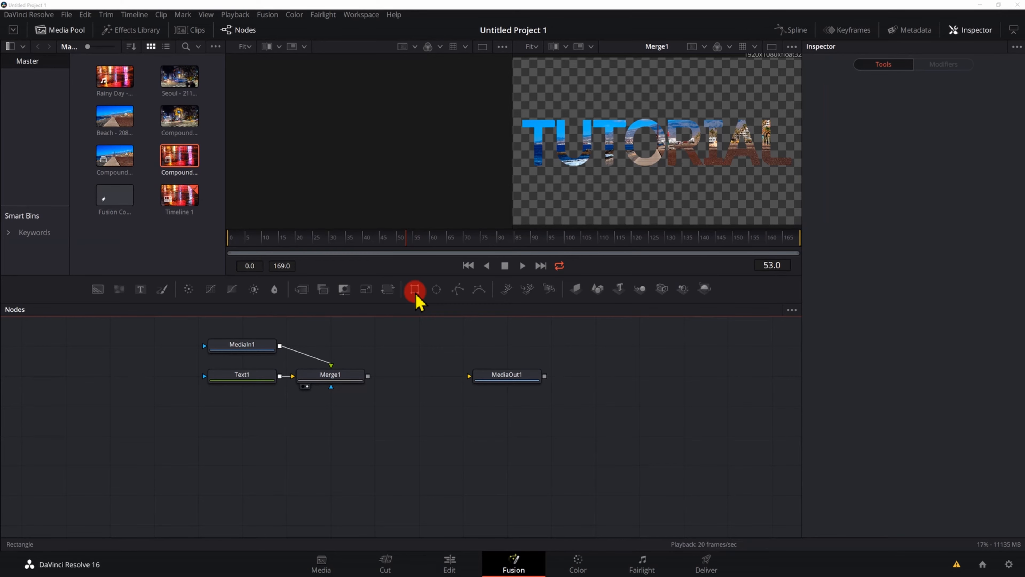
# Mask MediaIn1 with a Rectangle node shown in the first viewer, fitted around the letters TUT with center X about 0.2103 and width about 0.3766
pyautogui.moveTo(414, 290); pyautogui.dragTo(156, 356)
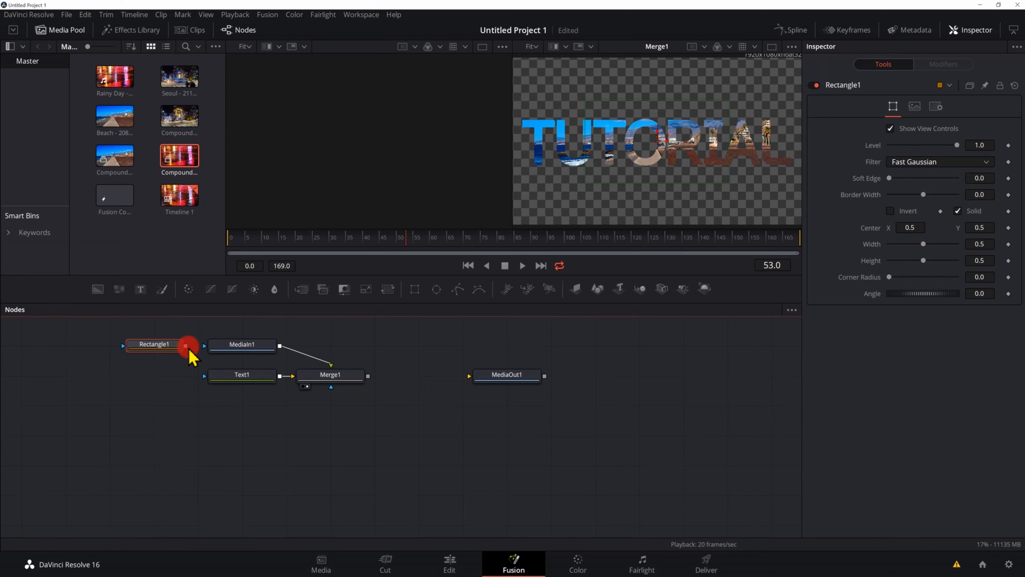
pyautogui.moveTo(190, 351); pyautogui.dragTo(206, 347)
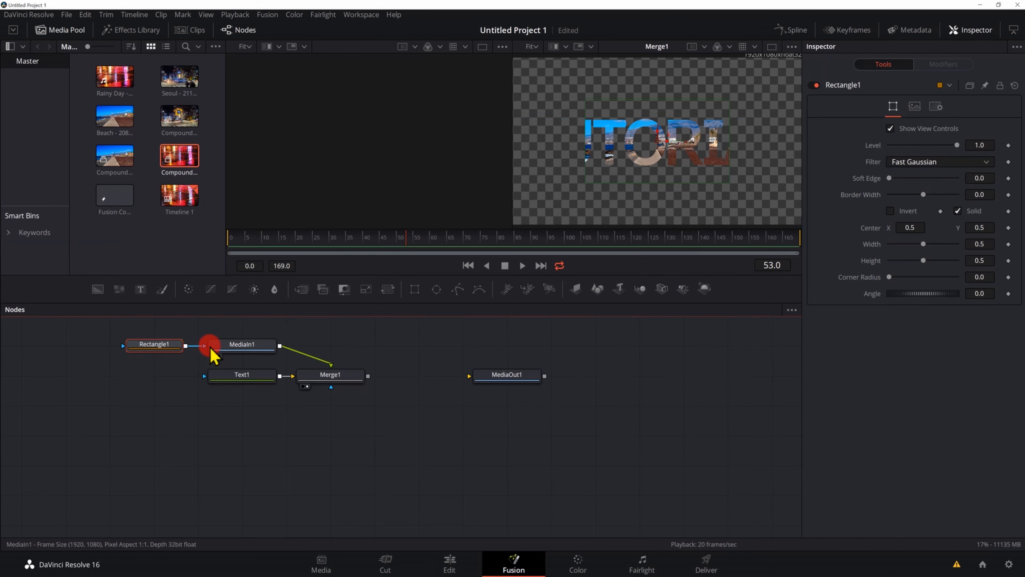
pyautogui.click(135, 354)
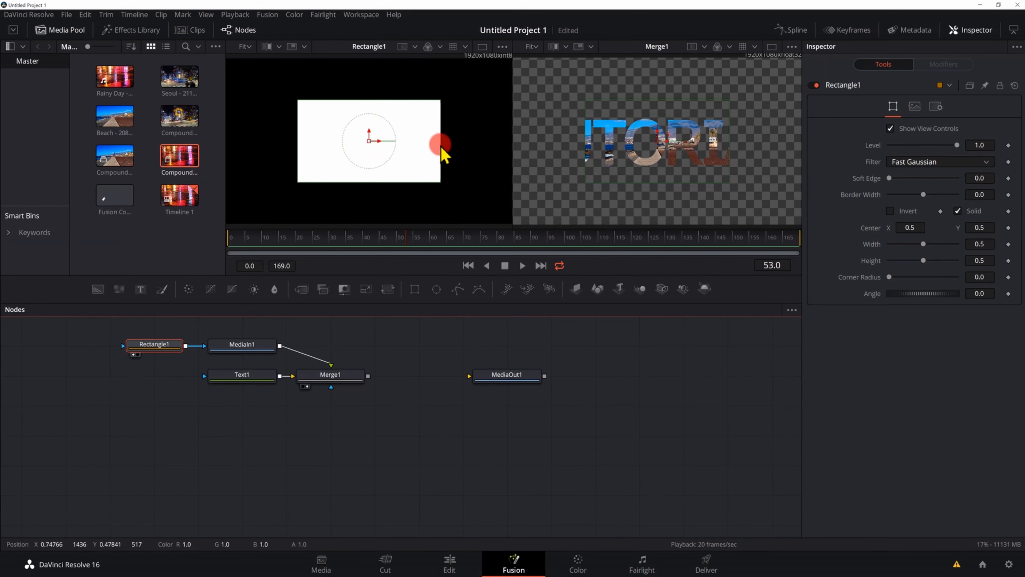
pyautogui.moveTo(441, 148); pyautogui.dragTo(297, 142)
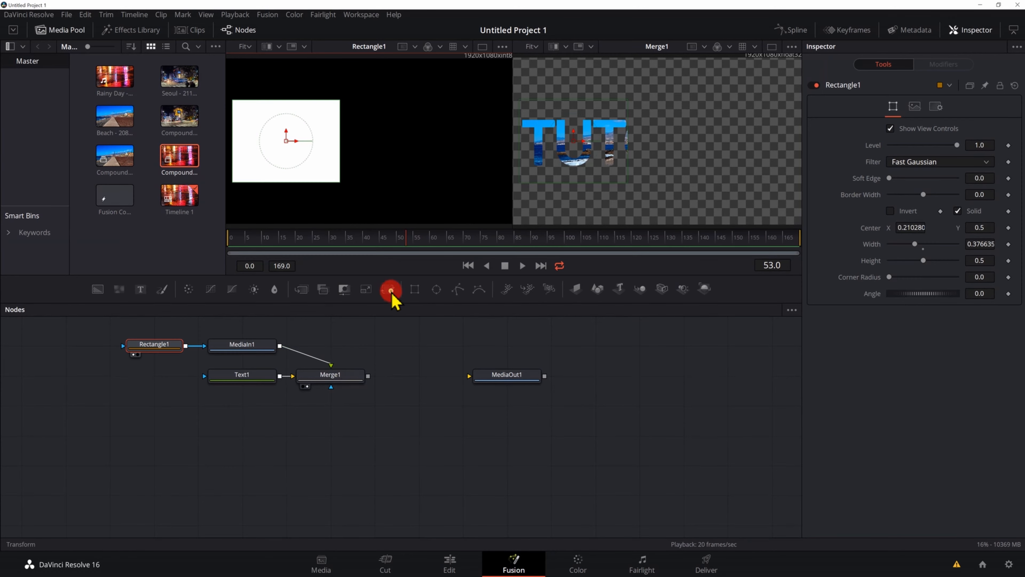
# Insert a Transform node between MediaIn1 and Merge1, and paste a copy of the whole five-node group below the original
pyautogui.moveTo(391, 290); pyautogui.dragTo(332, 349)
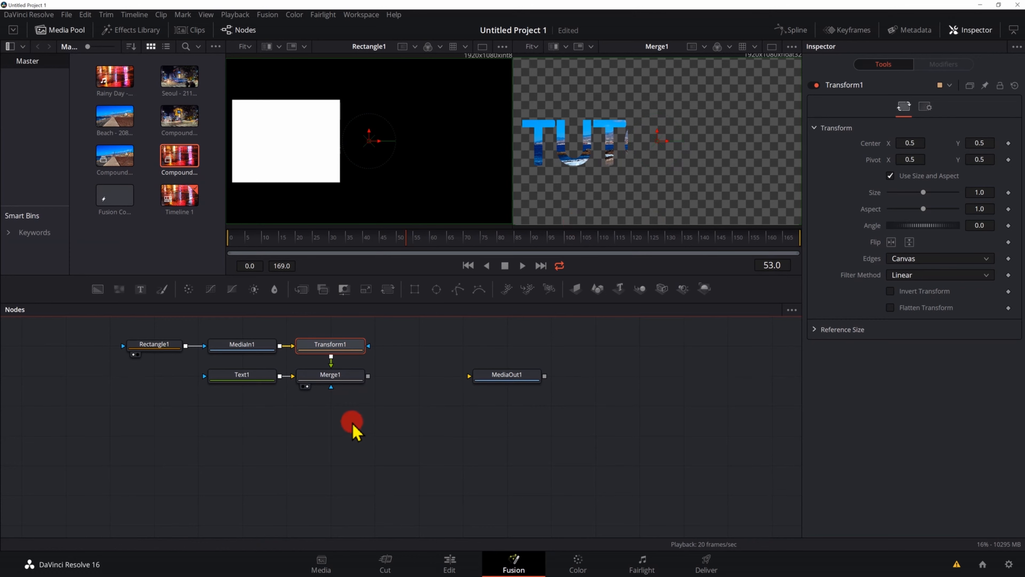
pyautogui.moveTo(358, 414); pyautogui.dragTo(127, 326)
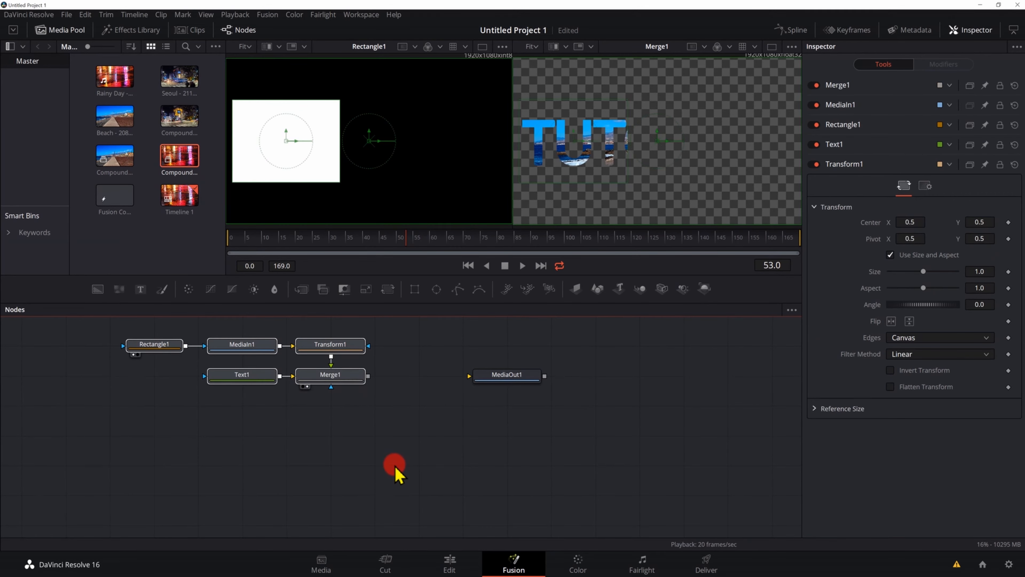
pyautogui.click(378, 472)
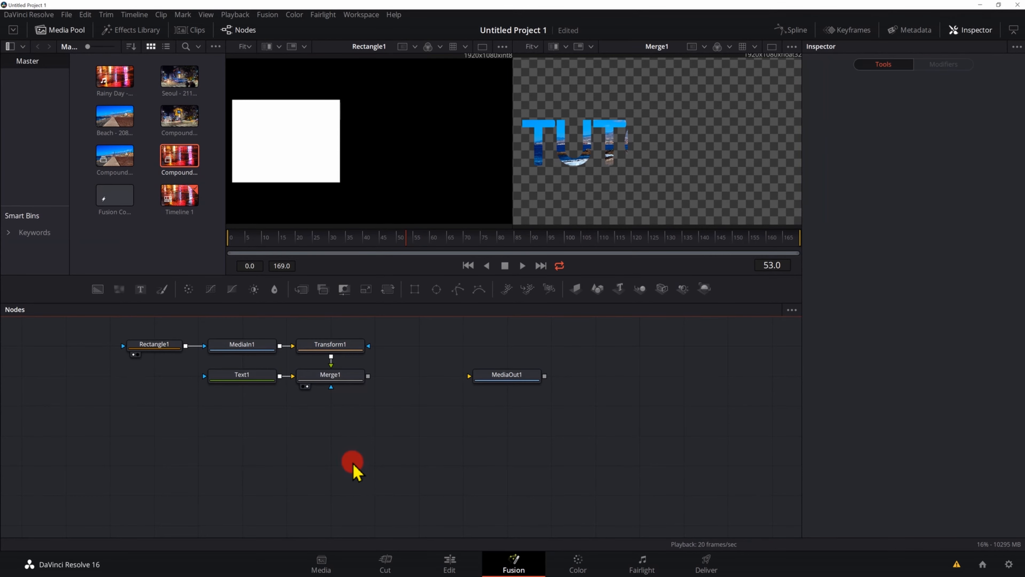
pyautogui.hotkey('ctrl', 'v')
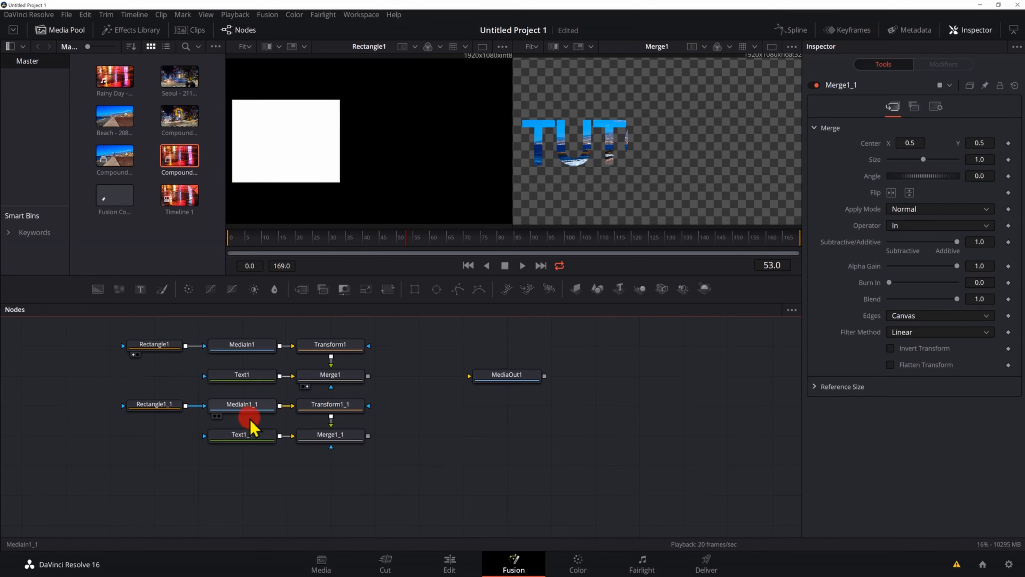
# Delete the MediaIn1_1 node from the copied group
pyautogui.click(236, 412)
pyautogui.press('Delete')
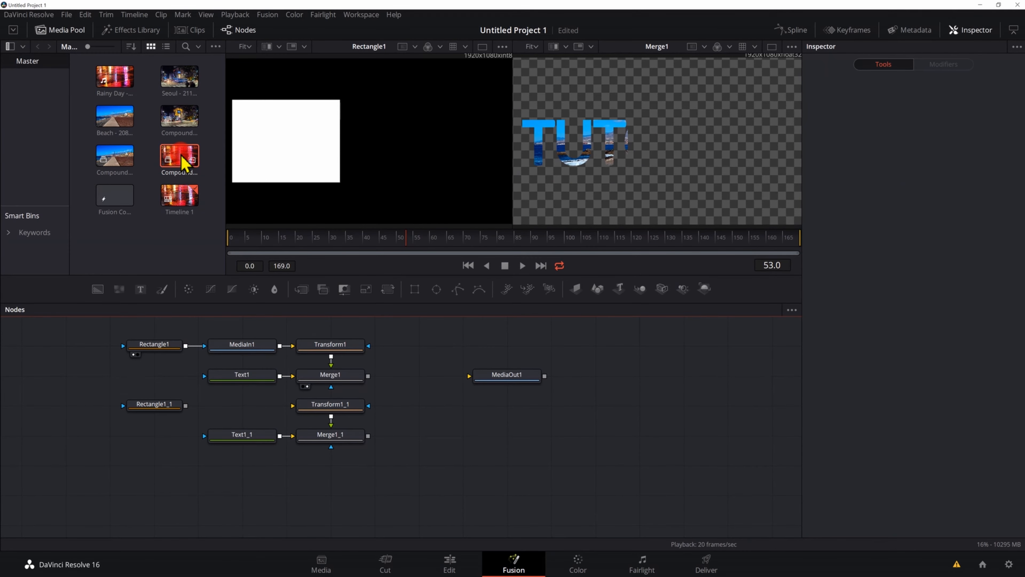
# Insert Compound Clip 3 between Rectangle1_1 and Transform1_1, and move Rectangle1_1 to center X about 0.5654 while viewing it beside Merge1_1
pyautogui.moveTo(179, 156); pyautogui.dragTo(325, 413)
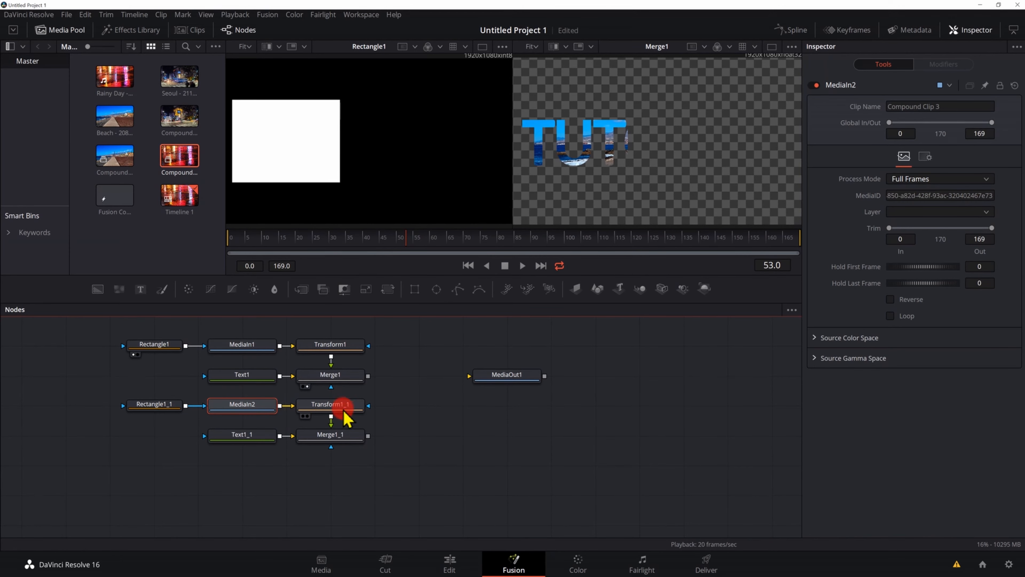
pyautogui.click(164, 404)
pyautogui.press('1')
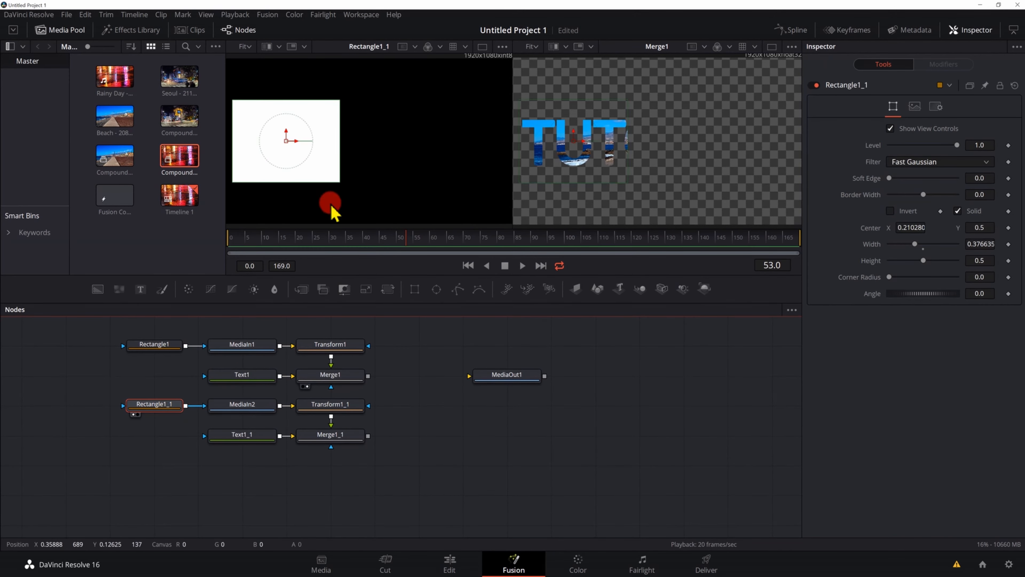
pyautogui.moveTo(296, 141); pyautogui.dragTo(341, 141)
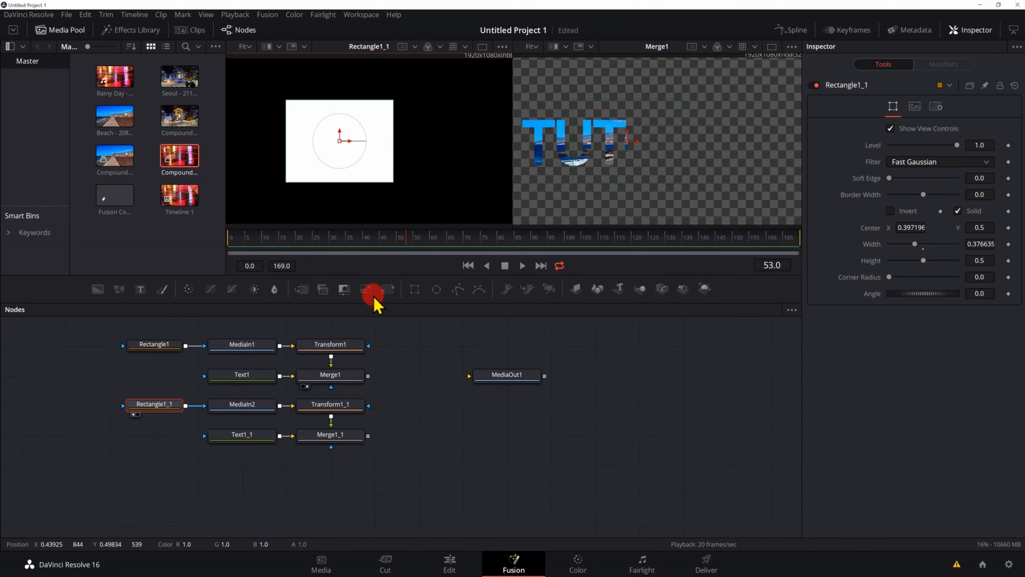
pyautogui.click(308, 447)
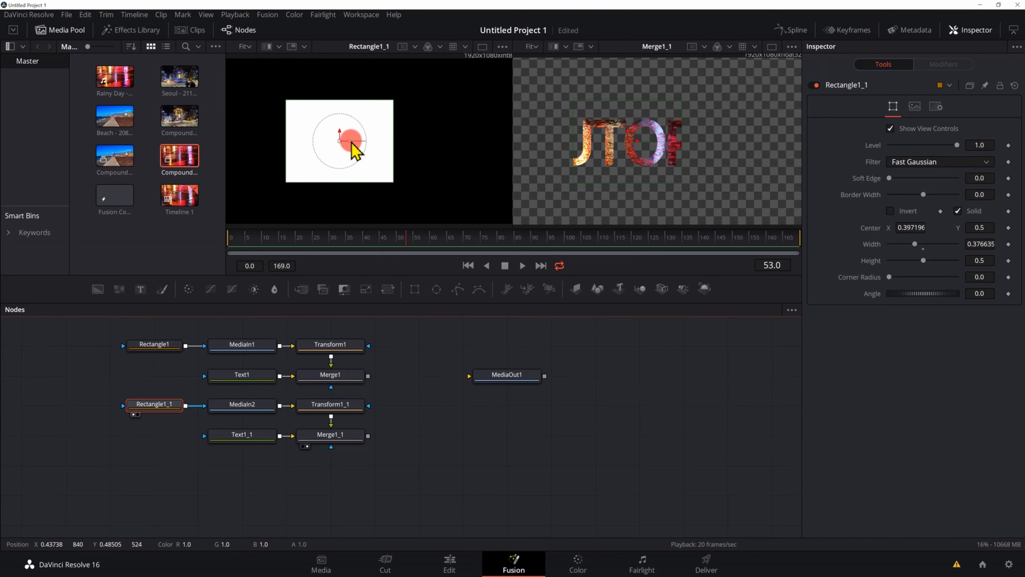
pyautogui.moveTo(352, 142); pyautogui.dragTo(400, 146)
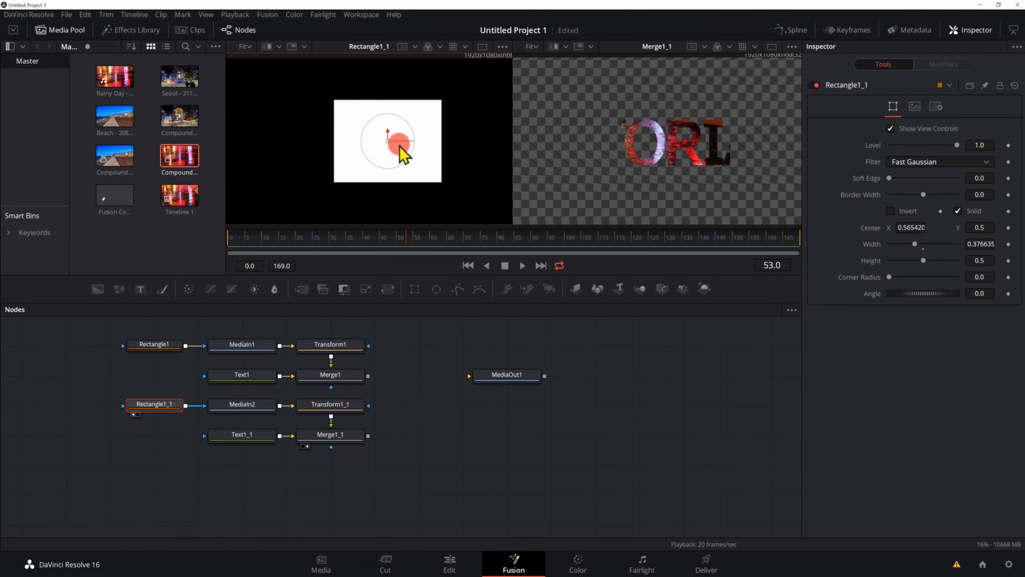
# Paste a copy of the second five-node group below it, aligned with the columns above, and delete the copied MediaIn2_1 node
pyautogui.click(399, 446)
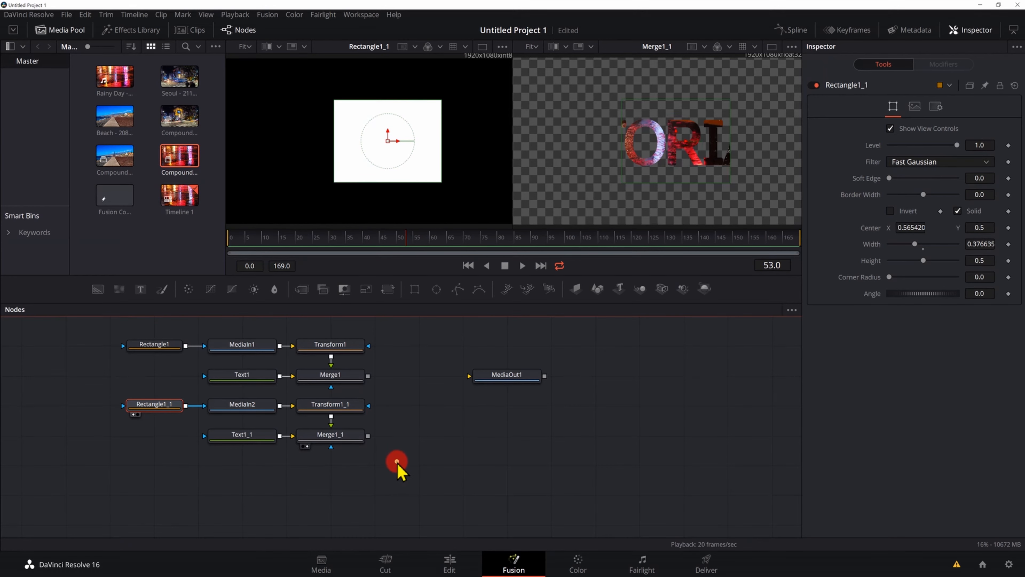
pyautogui.moveTo(390, 480); pyautogui.dragTo(145, 386)
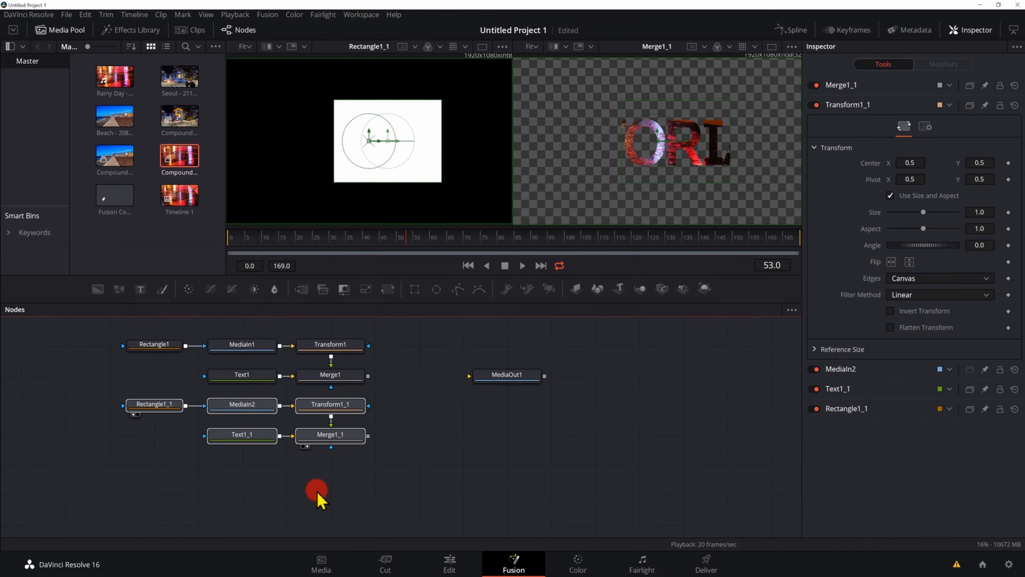
pyautogui.click(377, 501)
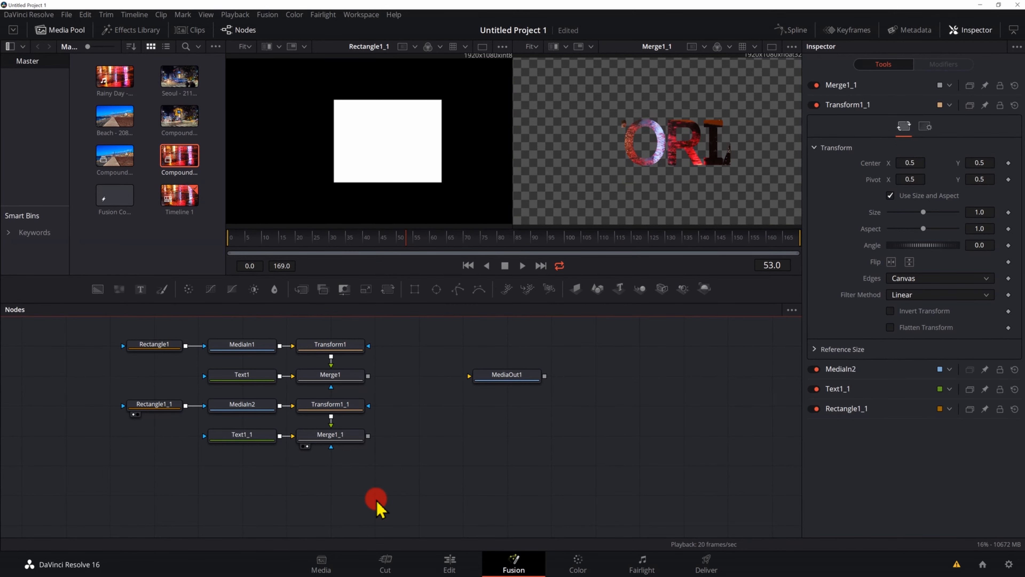
pyautogui.hotkey('ctrl', 'v')
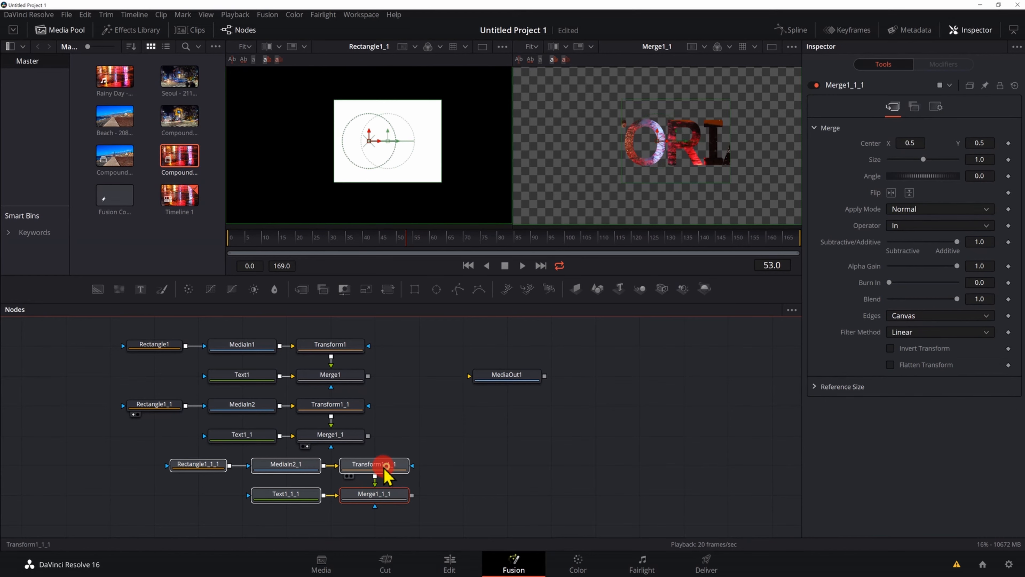
pyautogui.moveTo(387, 469); pyautogui.dragTo(344, 470)
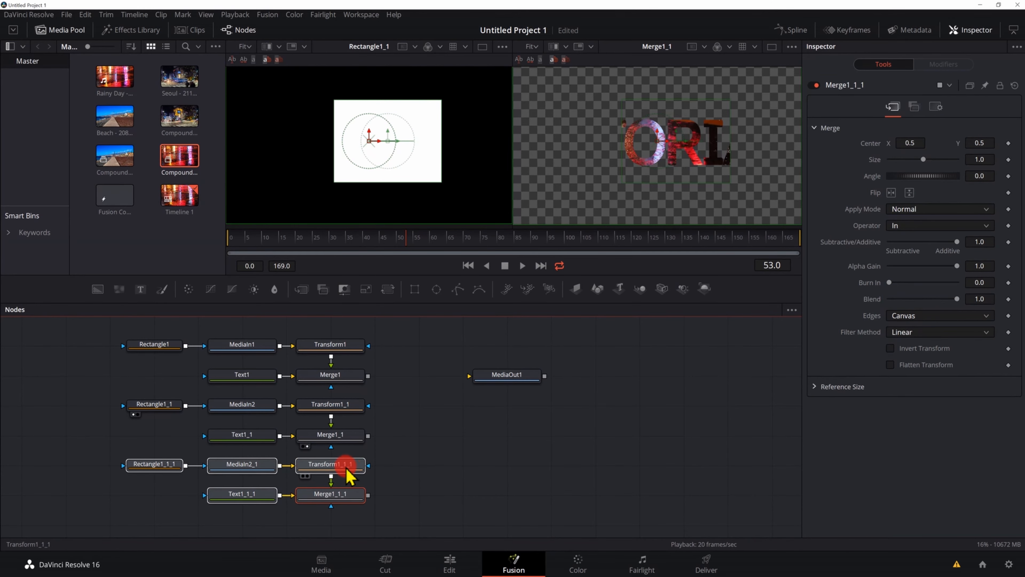
pyautogui.click(249, 465)
pyautogui.press('Delete')
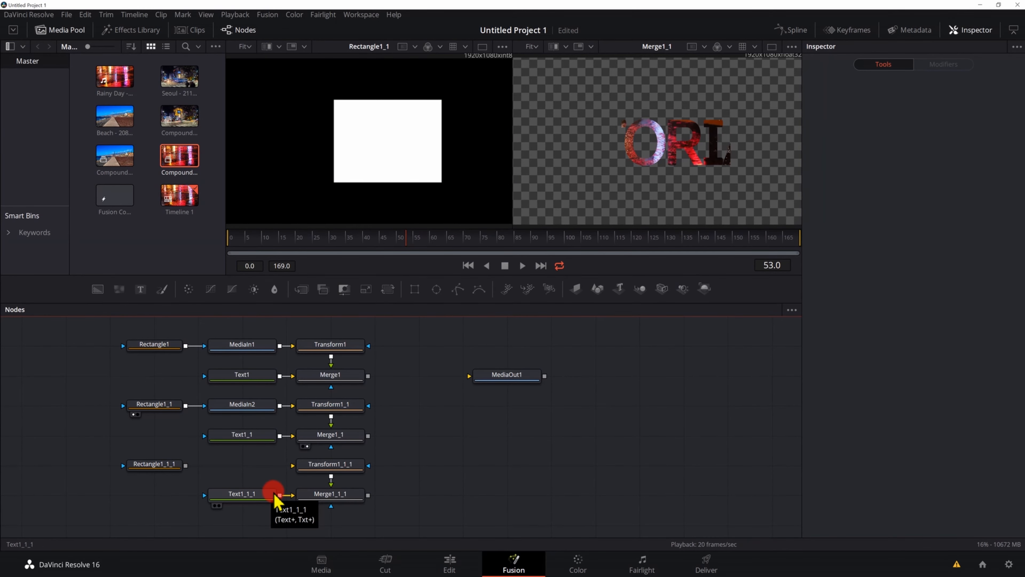
# Add Compound Clip 1 to the third node group, connected between Rectangle1_1_1 and Transform1_1_1
pyautogui.click(183, 118)
pyautogui.moveTo(184, 115); pyautogui.dragTo(211, 467)
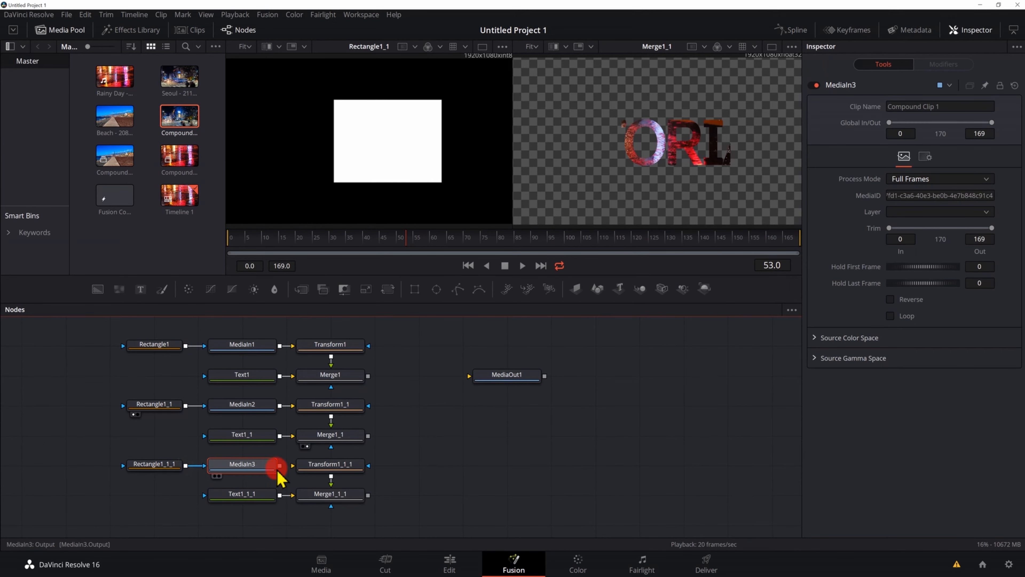
pyautogui.moveTo(279, 465); pyautogui.dragTo(294, 466)
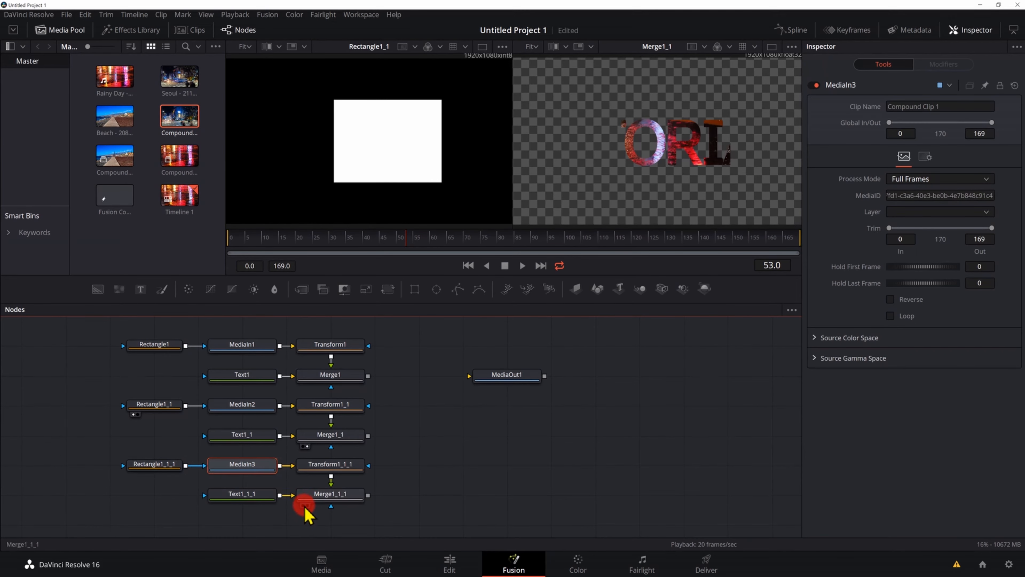
# Move the Rectangle1_1_1 mask over the title's last letters, to center X about 0.7991, with the rectangle and Merge1_1_1 in the viewers
pyautogui.click(158, 464)
pyautogui.press('1')
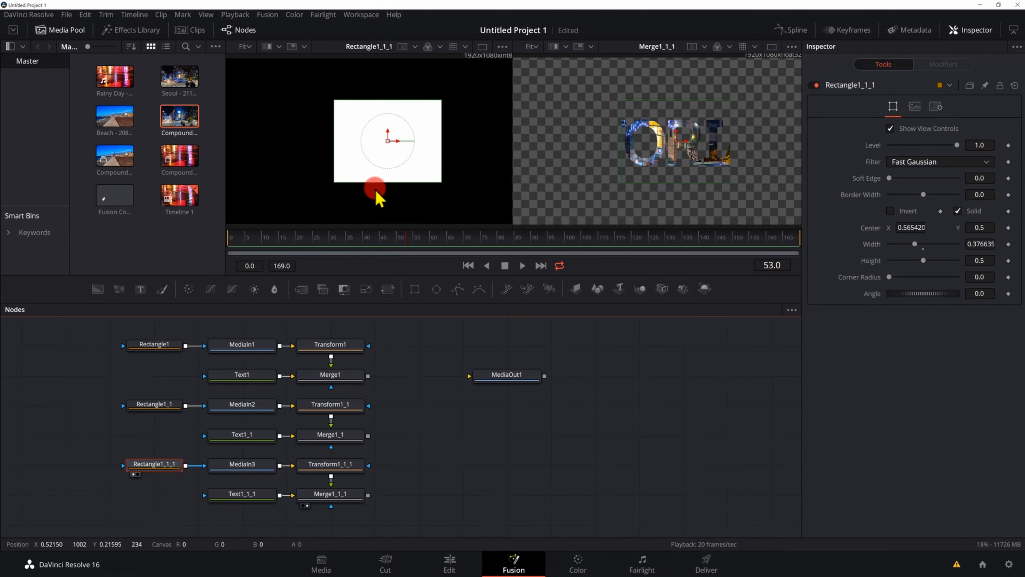
pyautogui.moveTo(400, 153); pyautogui.dragTo(469, 154)
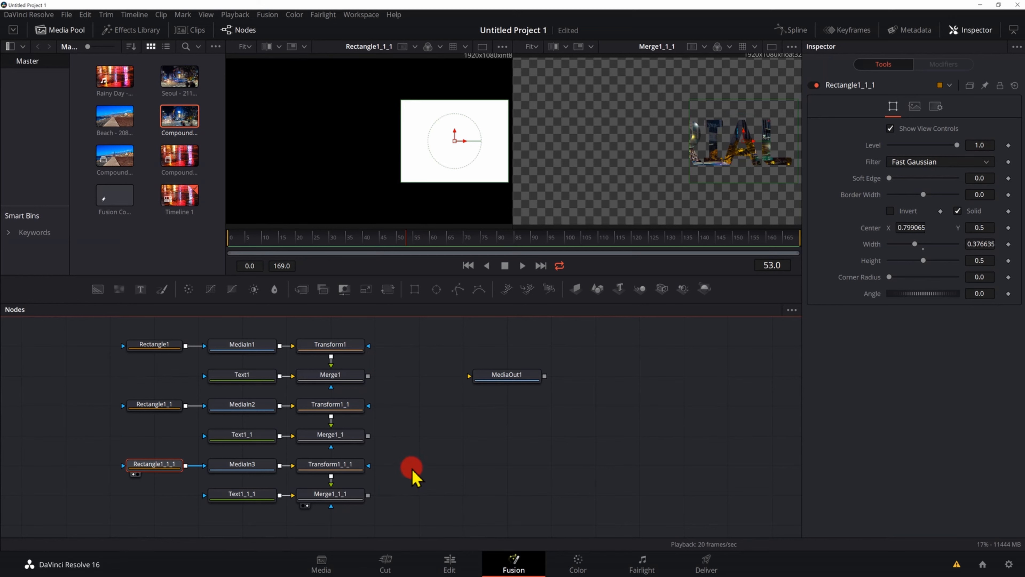
# Add a Merge node between Merge1 and MediaOut1, feed Merge1 into it, and show it in the second viewer
pyautogui.moveTo(302, 290); pyautogui.dragTo(414, 384)
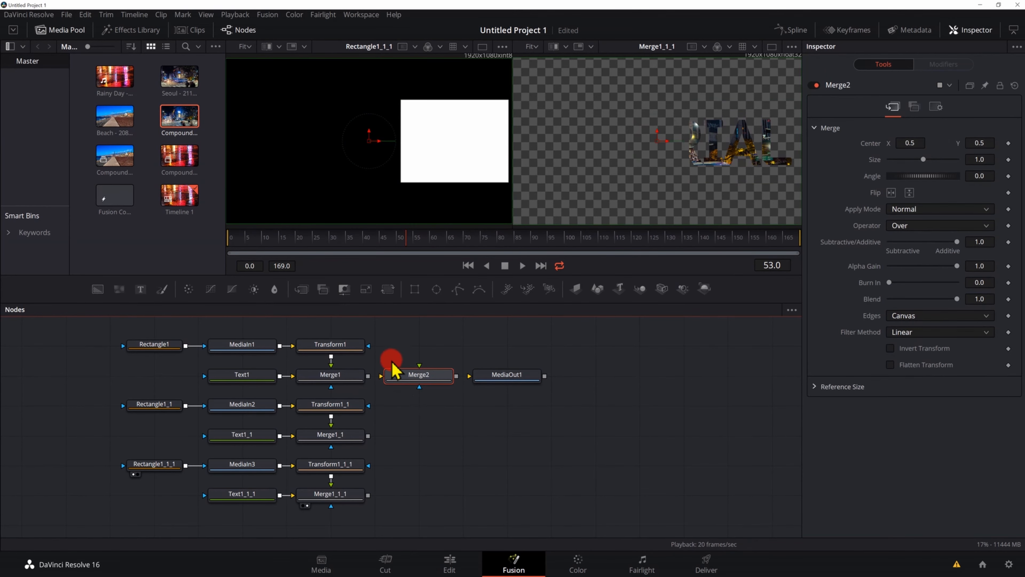
pyautogui.moveTo(369, 376); pyautogui.dragTo(406, 381)
pyautogui.click(395, 387)
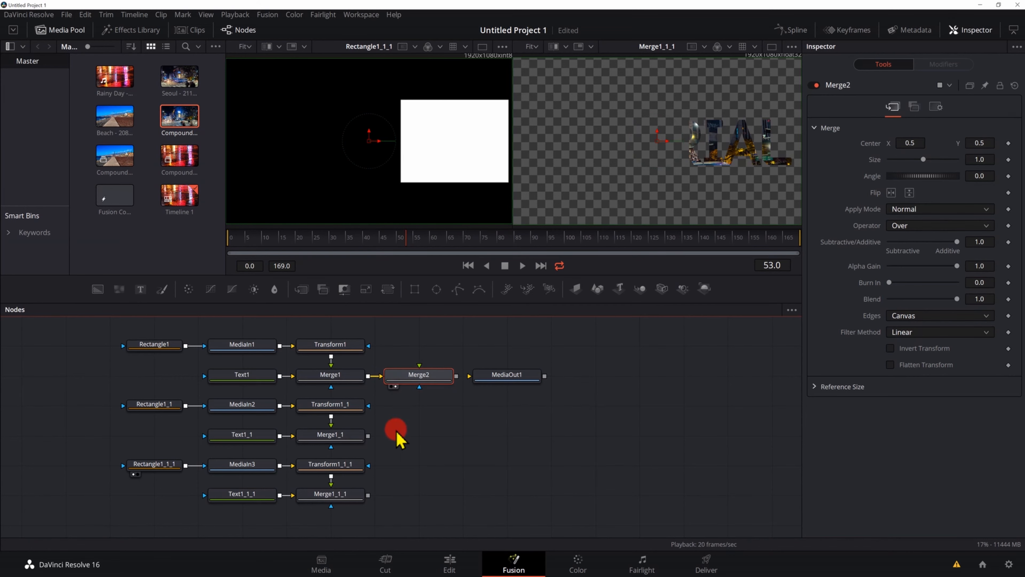
# Try connecting both Merge1_1 and Merge1_1_1 to Merge2, and disconnect them again
pyautogui.moveTo(368, 434); pyautogui.dragTo(419, 386)
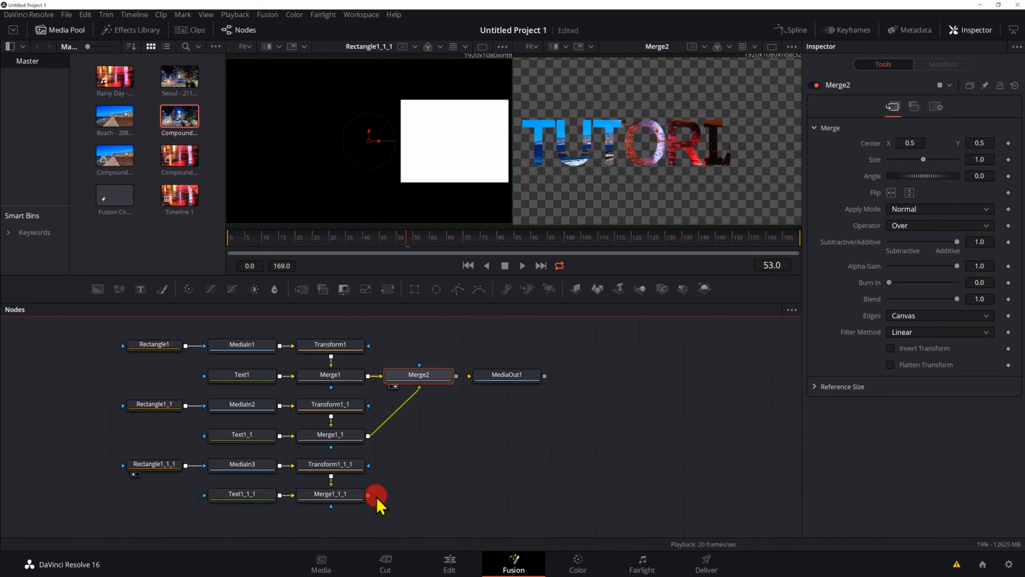
pyautogui.moveTo(369, 495); pyautogui.dragTo(436, 386)
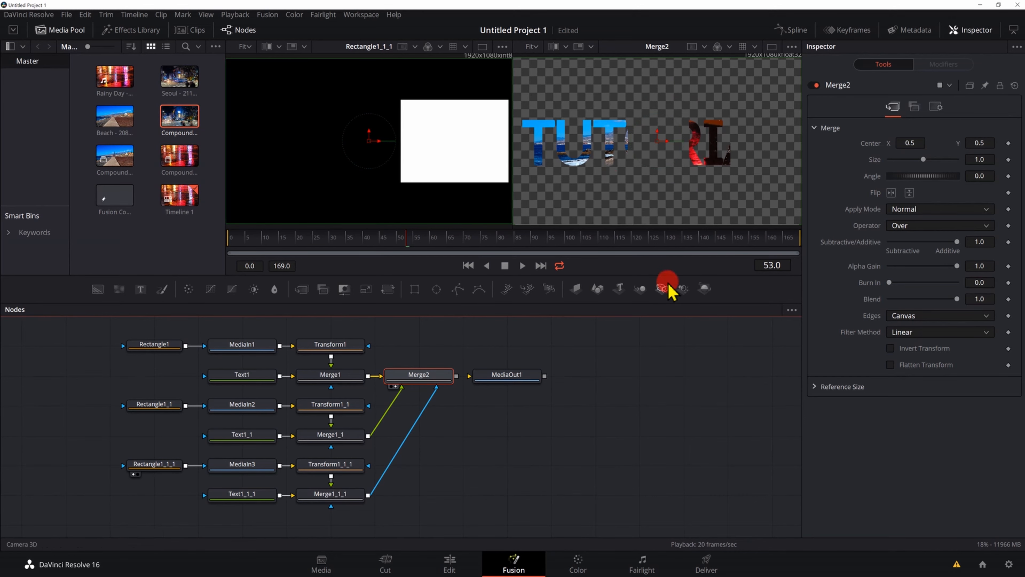
pyautogui.moveTo(436, 416); pyautogui.dragTo(429, 453)
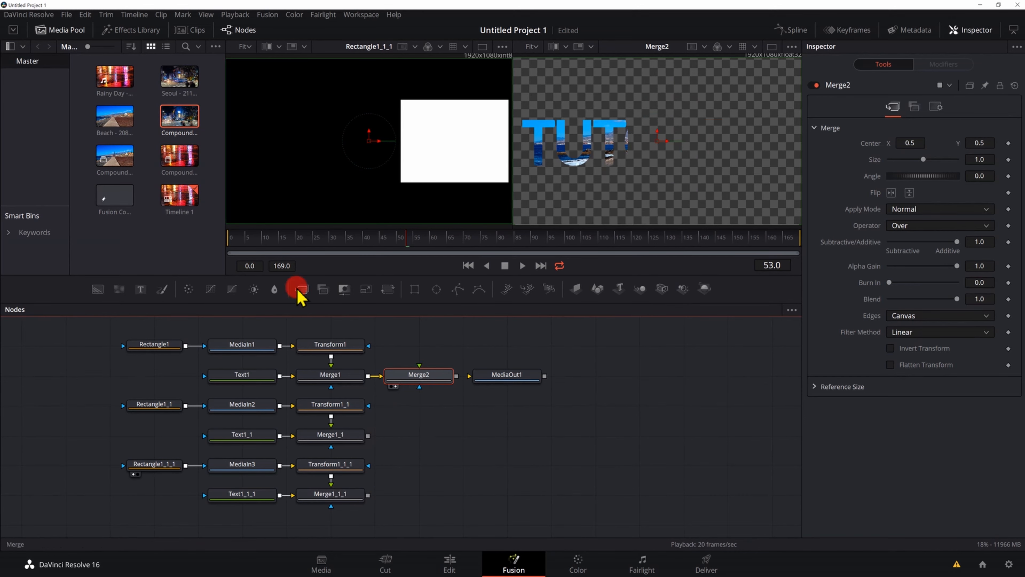
# Chain two more Merge nodes that combine Merge2 with Merge1_1 and Merge1_1_1, and feed the last into MediaOut1, shown in the second viewer
pyautogui.moveTo(301, 289); pyautogui.dragTo(438, 412)
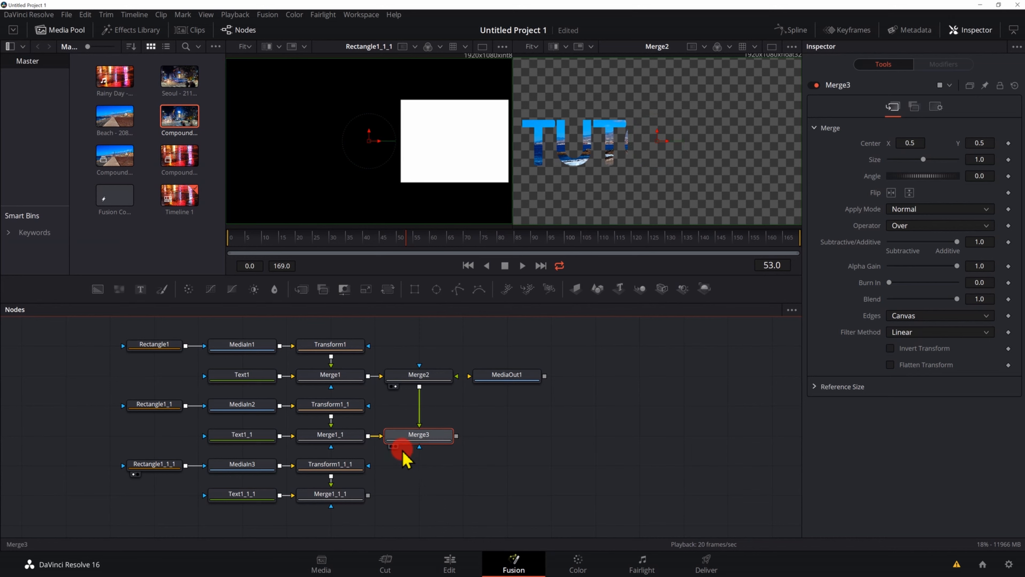
pyautogui.click(395, 446)
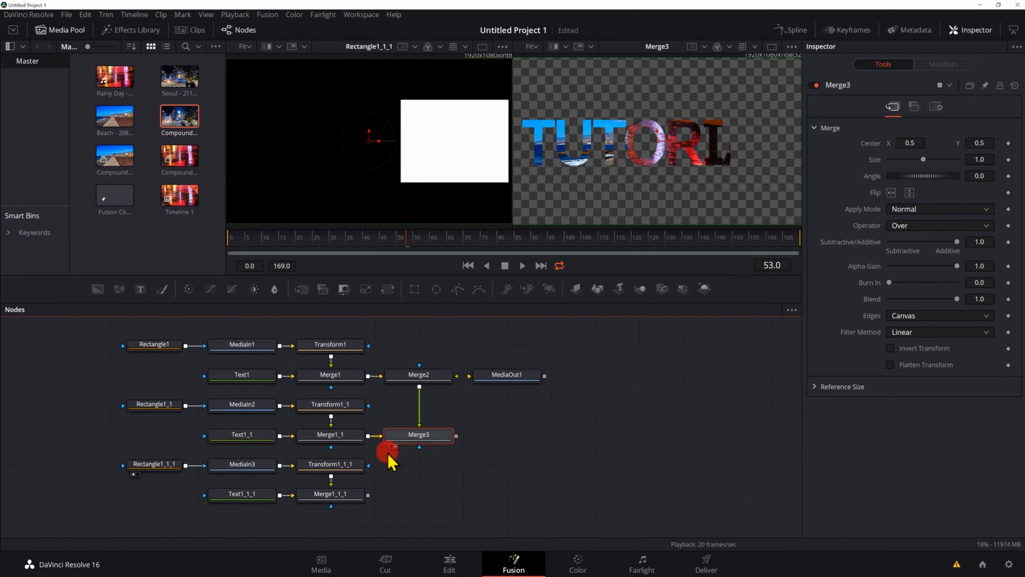
pyautogui.moveTo(301, 289); pyautogui.dragTo(407, 504)
pyautogui.moveTo(456, 436); pyautogui.dragTo(428, 493)
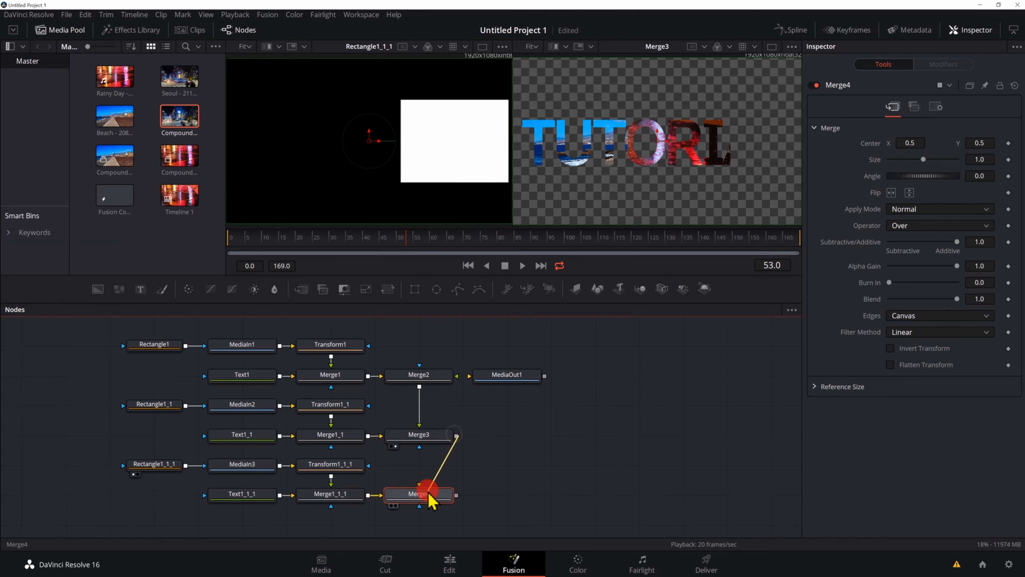
pyautogui.click(394, 505)
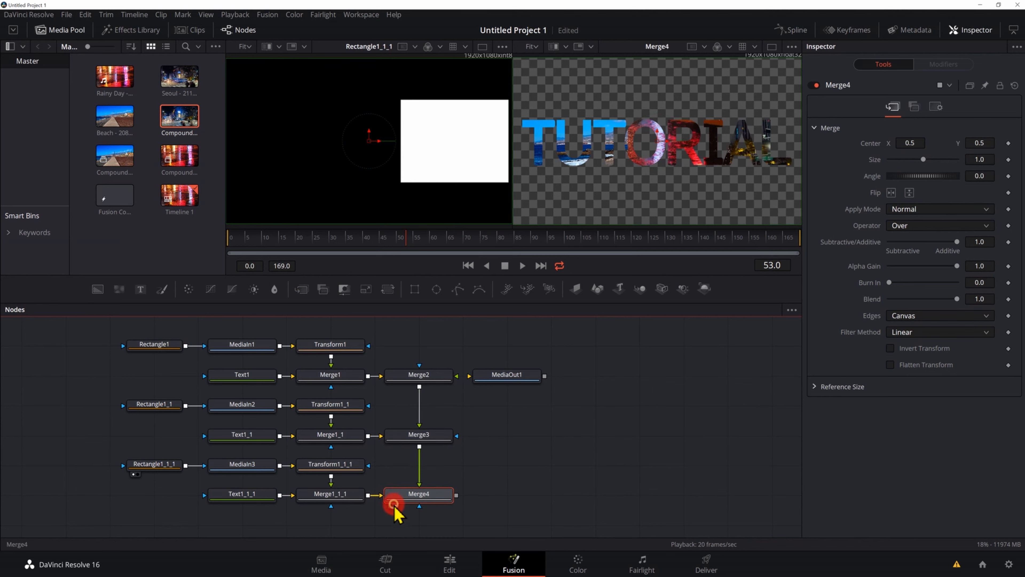
pyautogui.moveTo(457, 495); pyautogui.dragTo(487, 381)
pyautogui.click(483, 387)
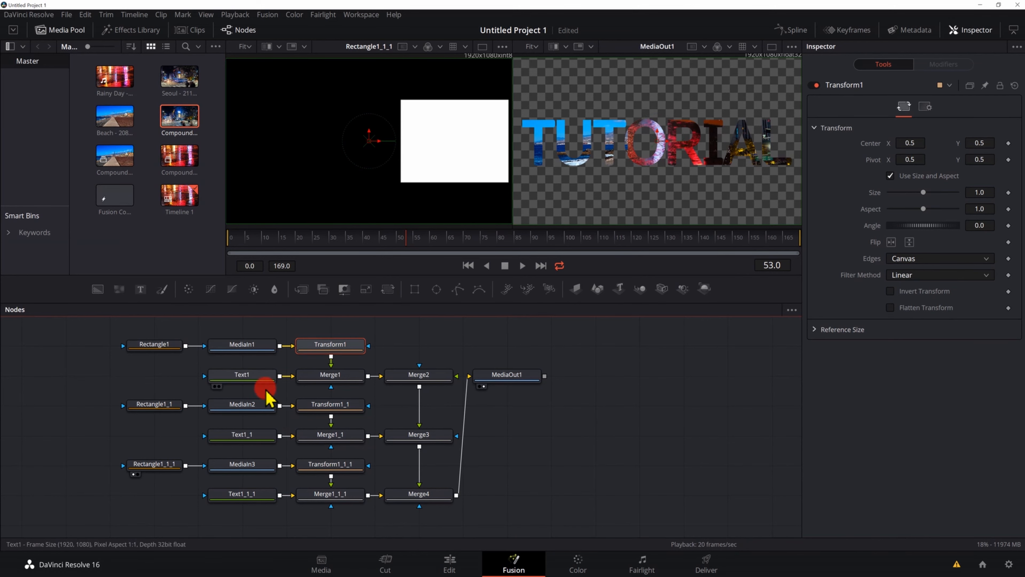
# Compare the settings of Text1 and Text1_1, and delete the duplicate Text1 and Text1_1_1 nodes
pyautogui.click(238, 384)
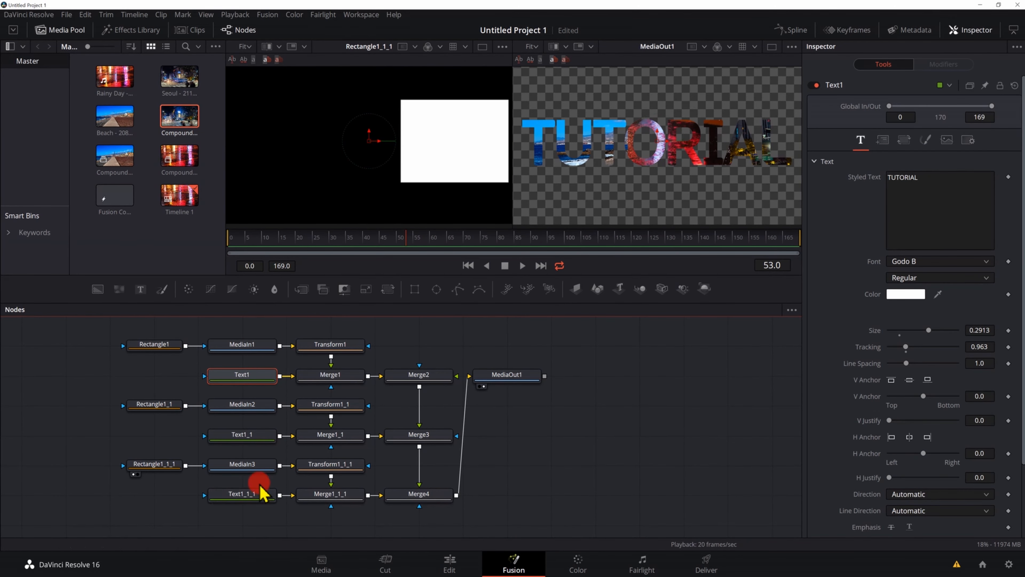
pyautogui.click(251, 435)
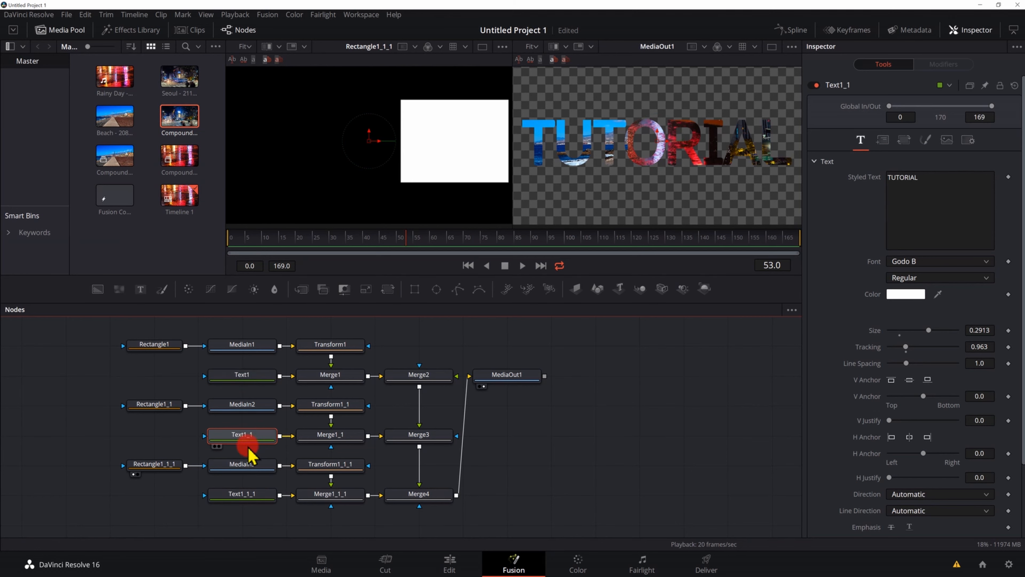
pyautogui.click(246, 376)
pyautogui.press('Delete')
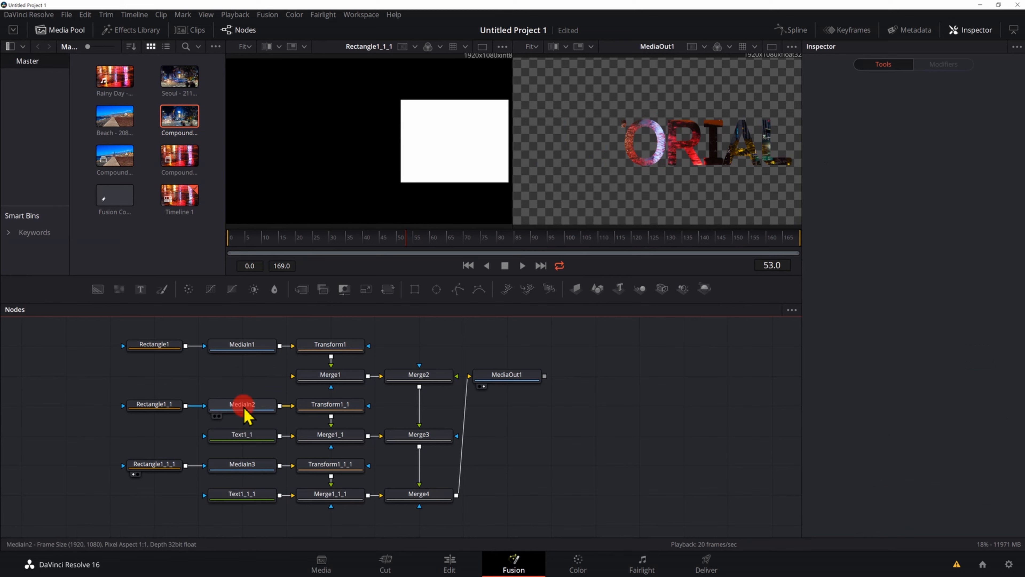
pyautogui.click(250, 499)
pyautogui.press('Delete')
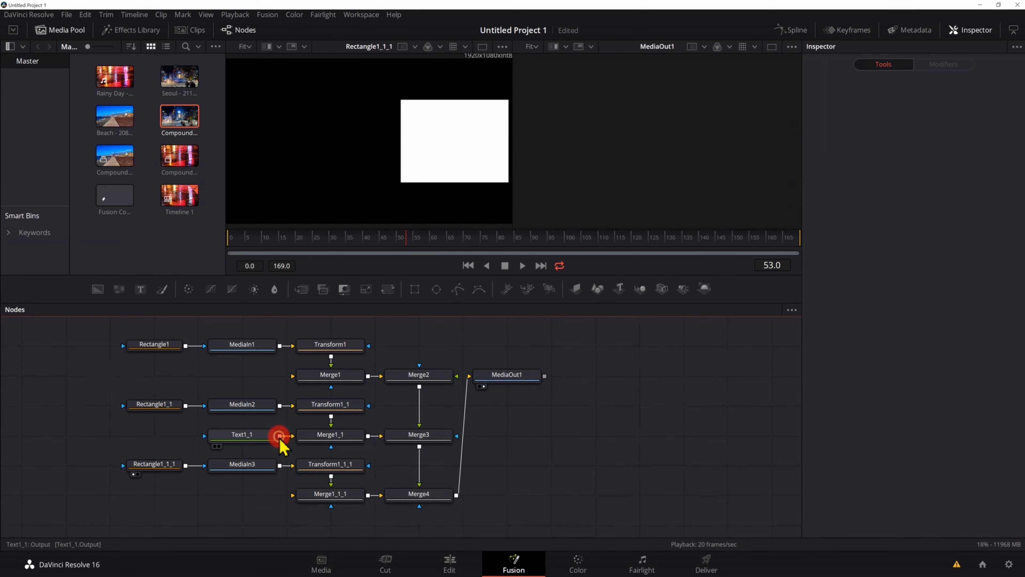
# Connect the Text1_1 output to the background inputs of Merge1 and Merge1_1_1
pyautogui.moveTo(280, 438); pyautogui.dragTo(293, 378)
pyautogui.click(322, 520)
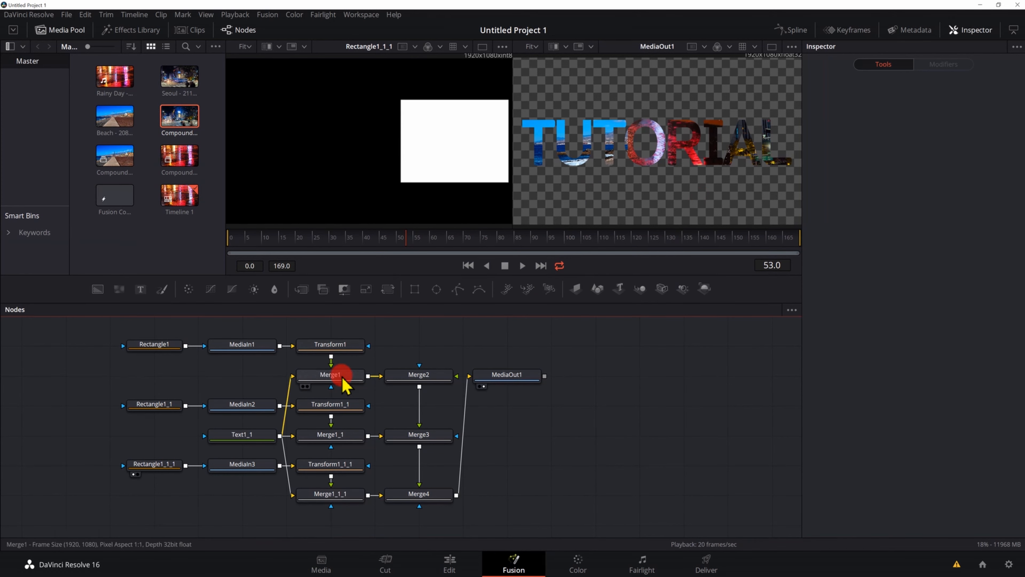
pyautogui.moveTo(279, 436); pyautogui.dragTo(294, 491)
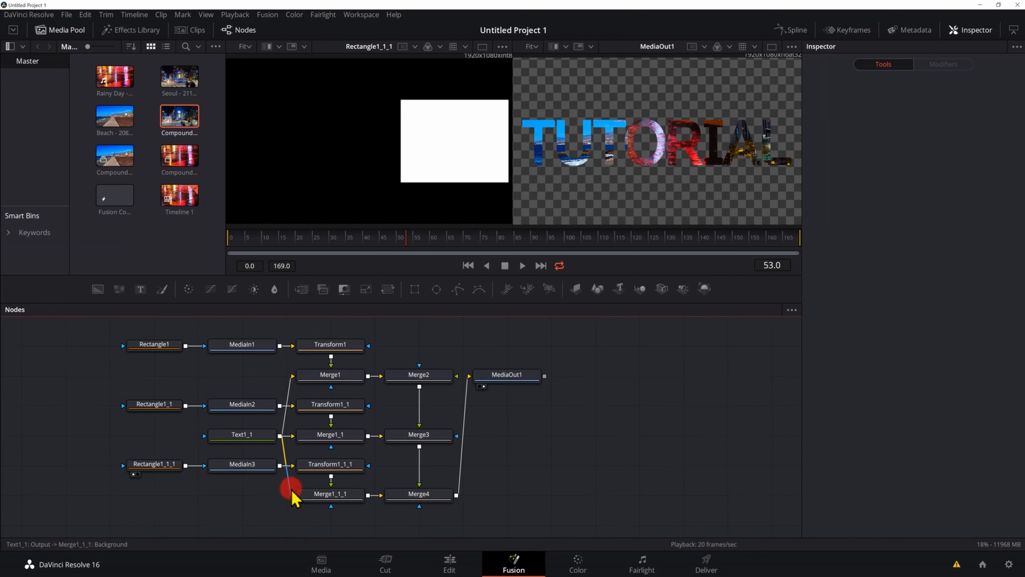
pyautogui.moveTo(292, 491)
pyautogui.mouseDown()
pyautogui.moveTo(280, 434)
pyautogui.moveTo(285, 454)
pyautogui.mouseUp()
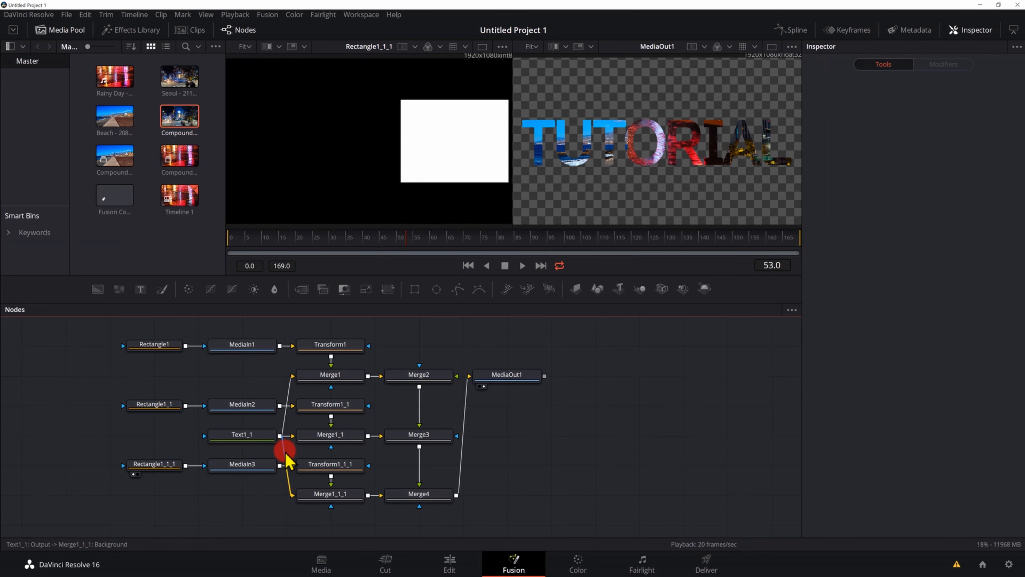
# Add a pipe router to each Text1_1 connection, placed in line with Merge1_1_1 and Merge1 beneath the MediaIn column
pyautogui.keyDown('alt'); pyautogui.click(288, 474); pyautogui.keyUp('alt')
pyautogui.moveTo(289, 477); pyautogui.dragTo(262, 493)
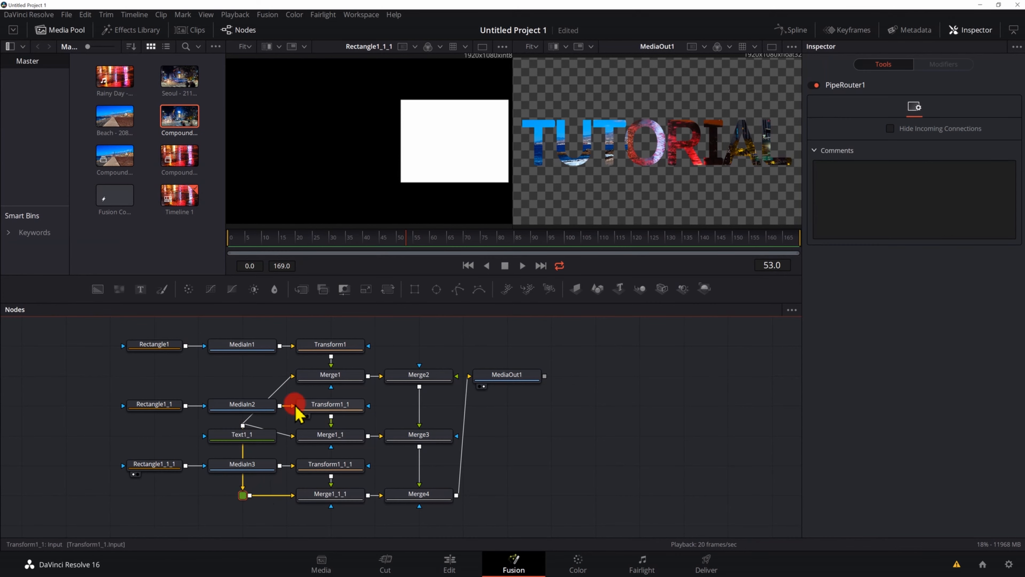
pyautogui.keyDown('alt'); pyautogui.click(275, 389); pyautogui.keyUp('alt')
pyautogui.moveTo(277, 392); pyautogui.dragTo(254, 382)
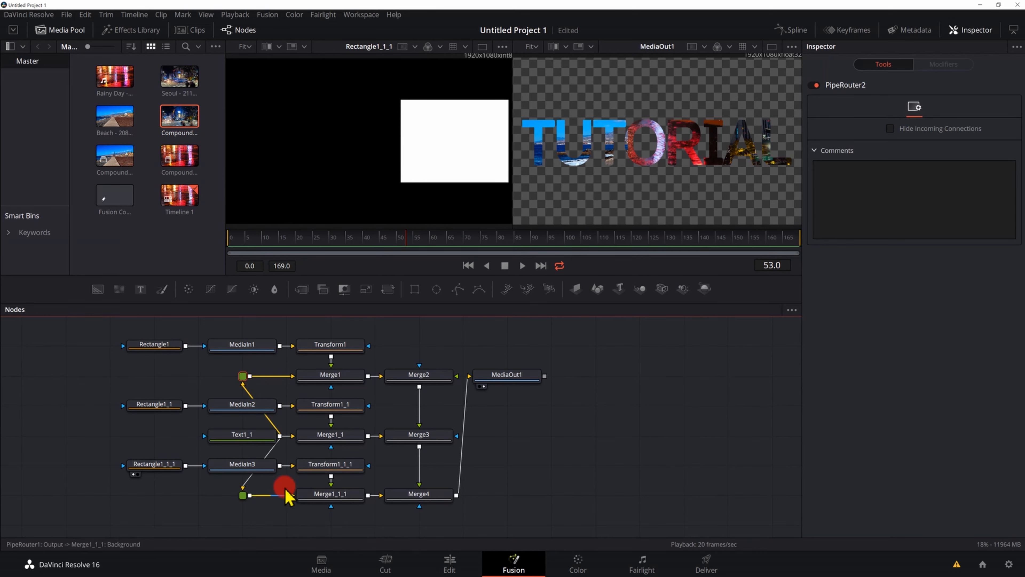
pyautogui.click(319, 528)
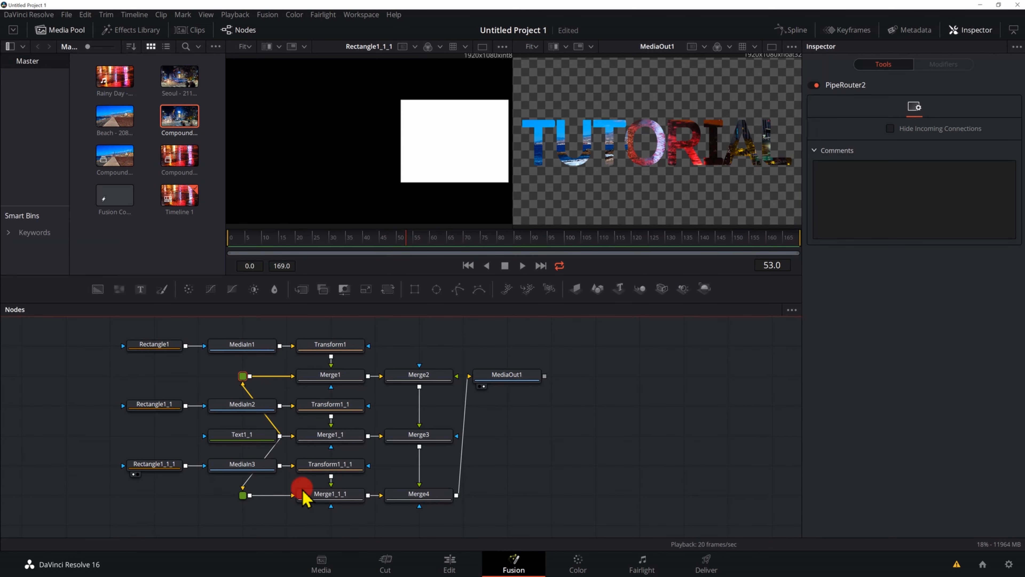
# Undo the two pipe routers on the Text1_1 connections and return to the Edit page
pyautogui.hotkey('ctrl', 'z')
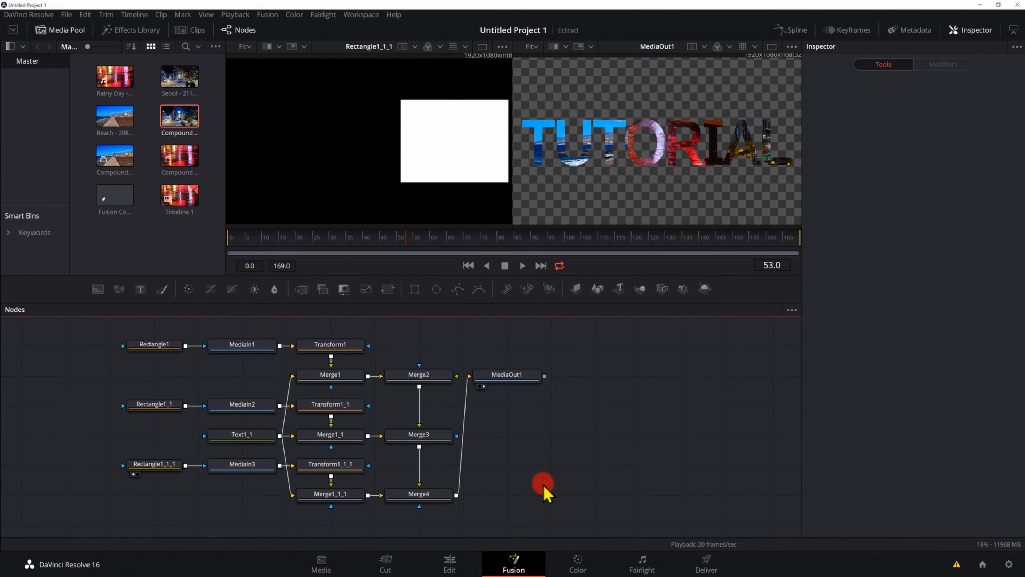
pyautogui.click(448, 566)
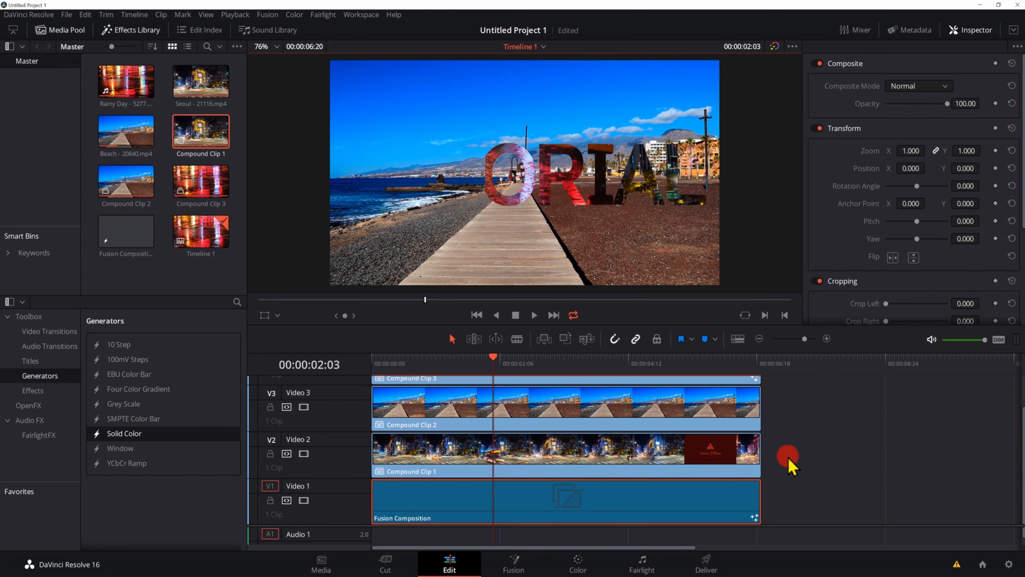
# Delete Compound Clip 1 from Video 2 and Compound Clip 2 from Video 3
pyautogui.click(728, 459)
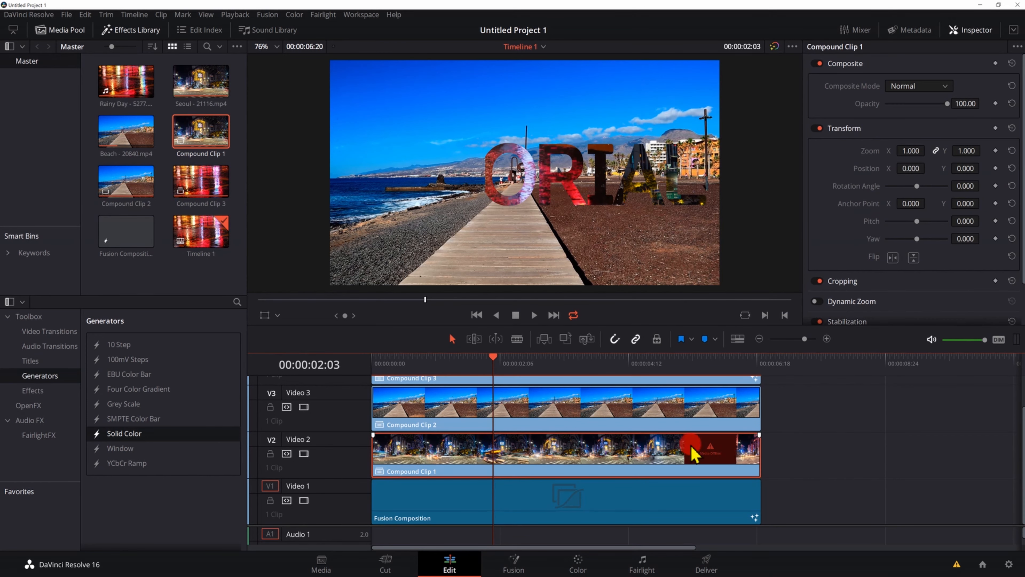
pyautogui.press('Delete')
pyautogui.click(682, 409)
pyautogui.press('Delete')
# Try deleting Compound Clip 3 from the track above Video 3, and select the Fusion Composition clip on Video 1
pyautogui.click(685, 378)
pyautogui.press('Delete')
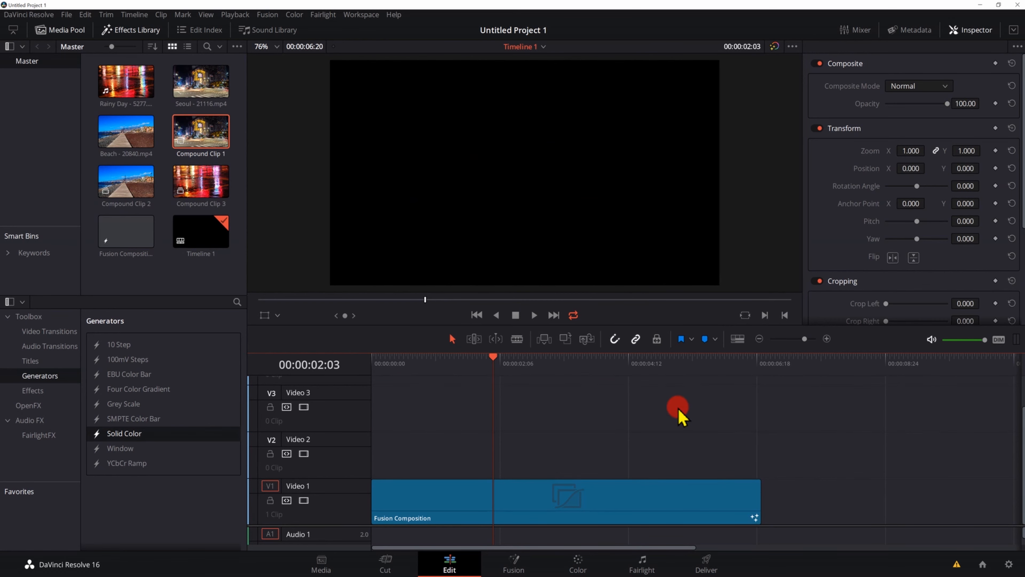
pyautogui.click(634, 497)
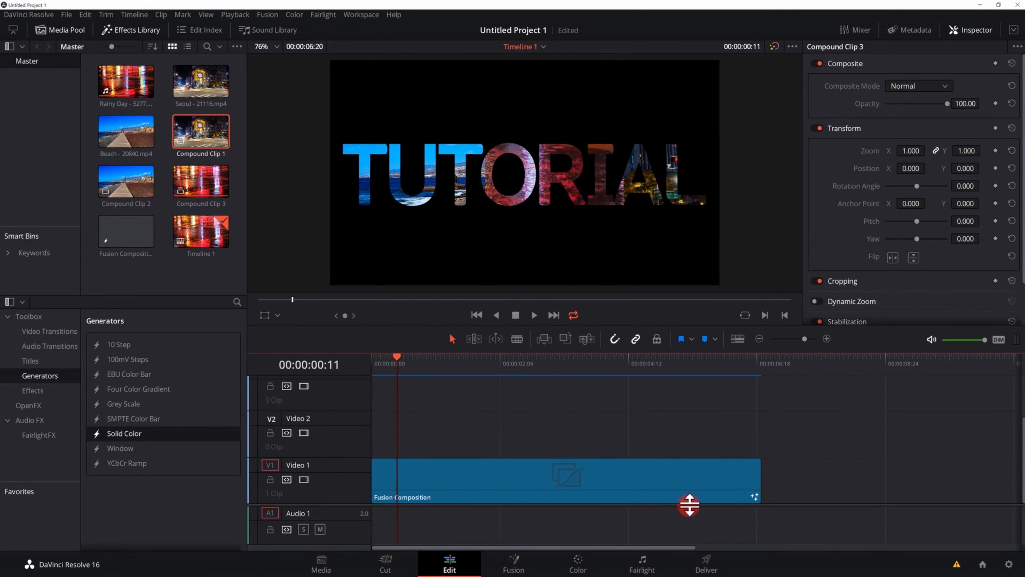
# Raise the divider between the video and audio tracks, and play back the TUTORIAL title on the timeline
pyautogui.moveTo(689, 505); pyautogui.dragTo(681, 462)
pyautogui.press('space')
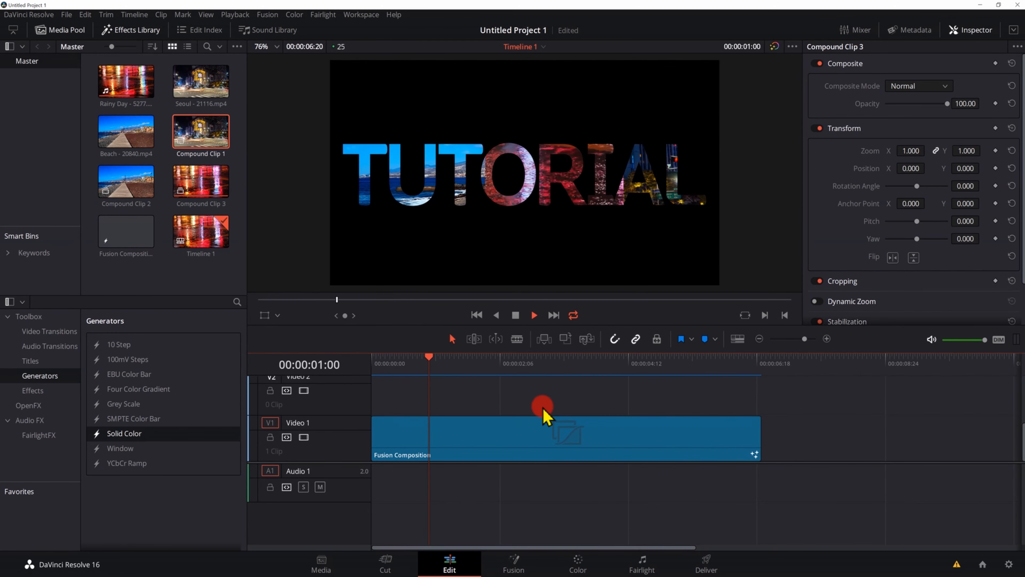